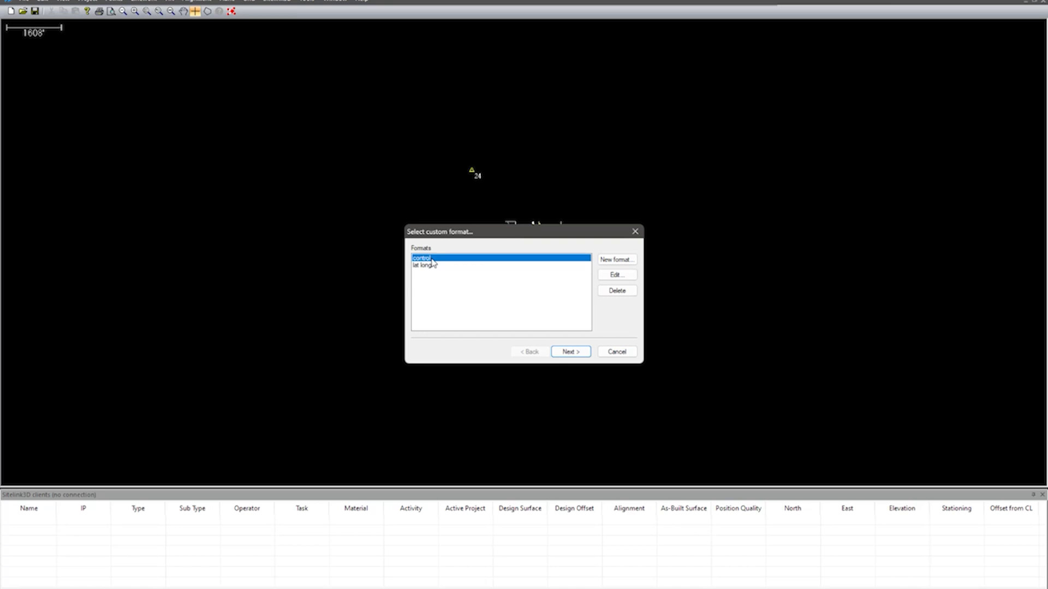
Examine the line items of the control and lat long custom export format definitions.
click(617, 277)
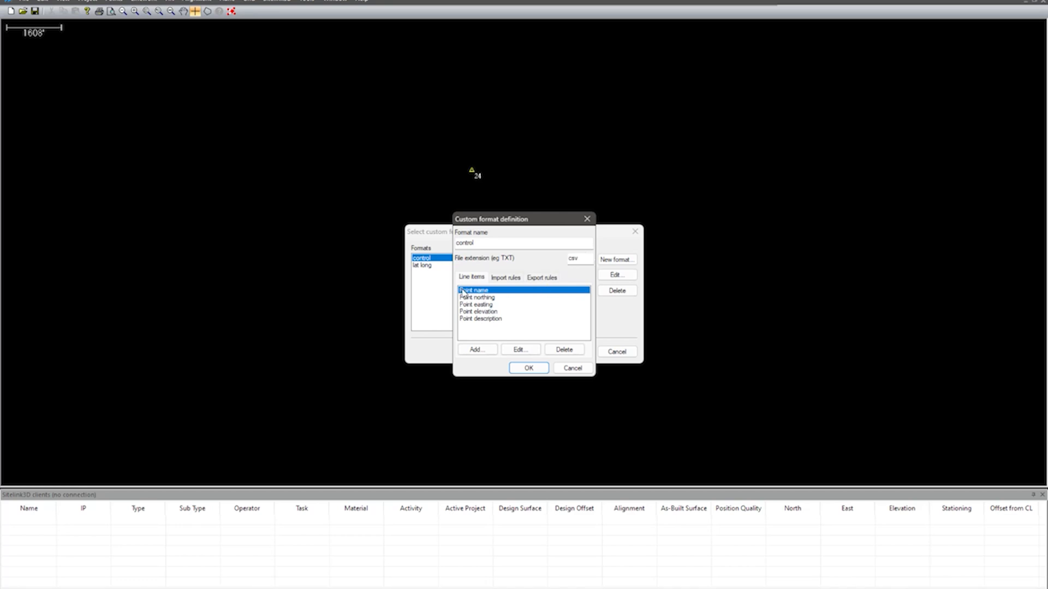
click(534, 372)
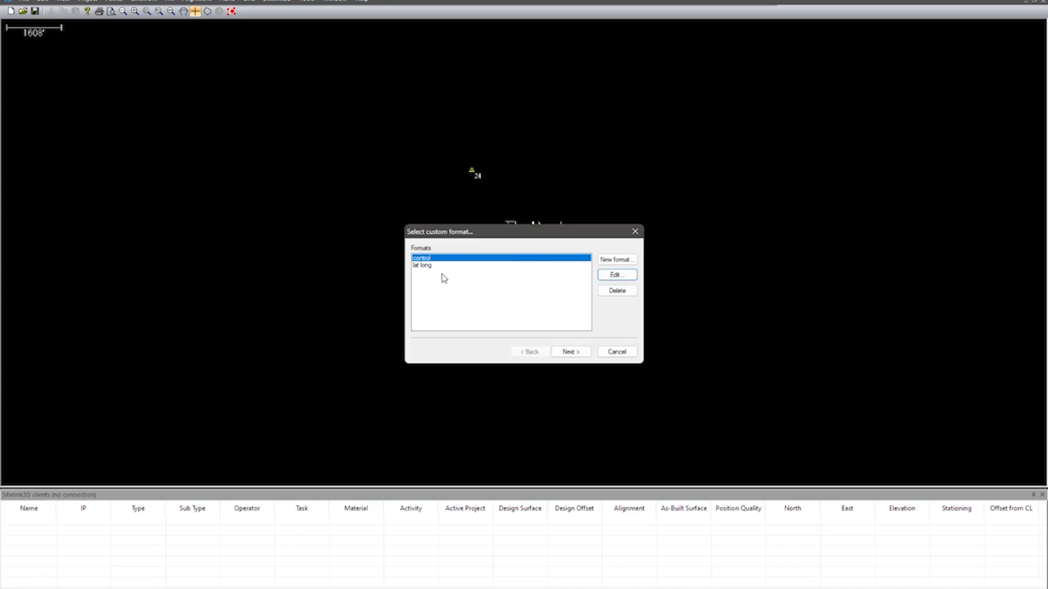
click(419, 267)
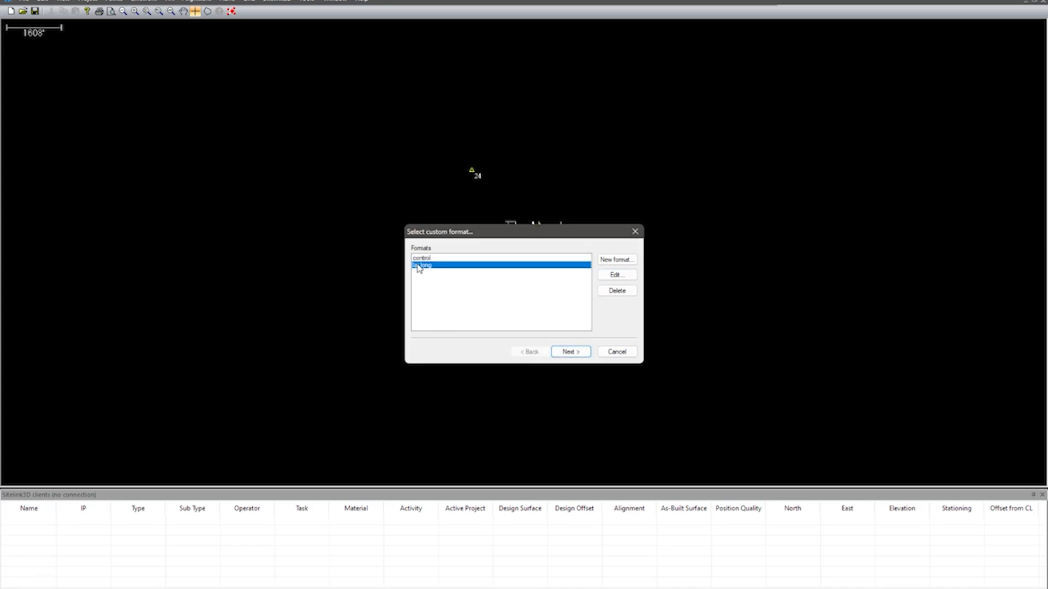
click(616, 277)
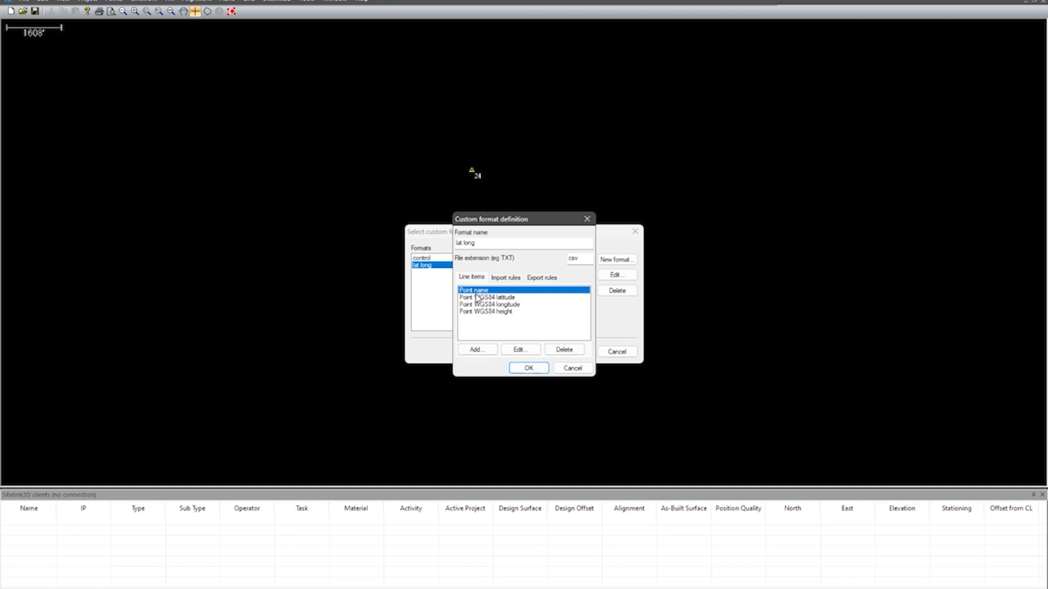
click(529, 369)
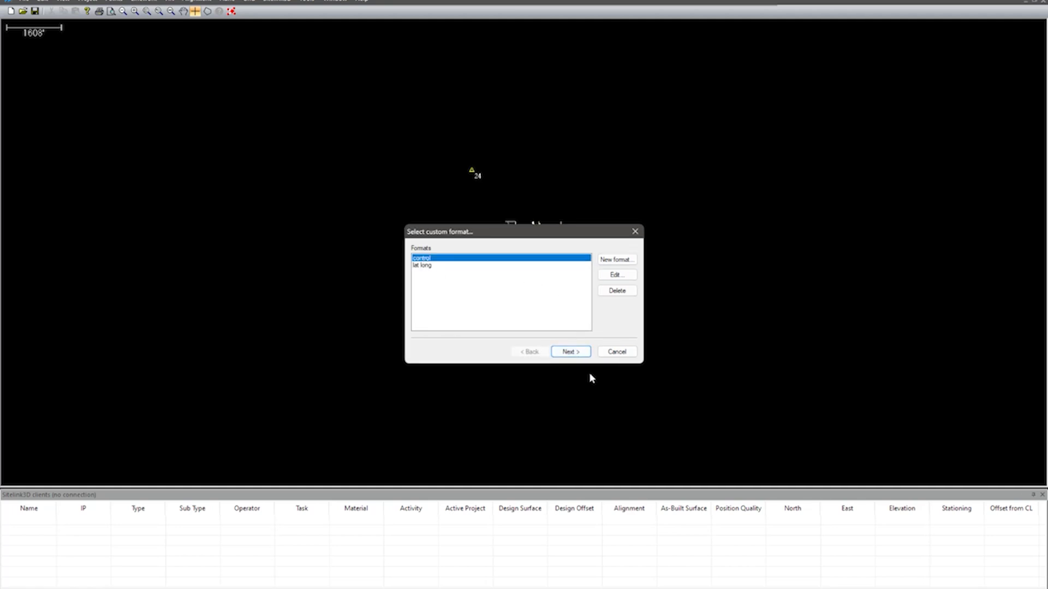
Export the control points in the control format to a CSV file named PNEZD in the Topcon-Trimble conversion folder.
click(571, 352)
click(615, 260)
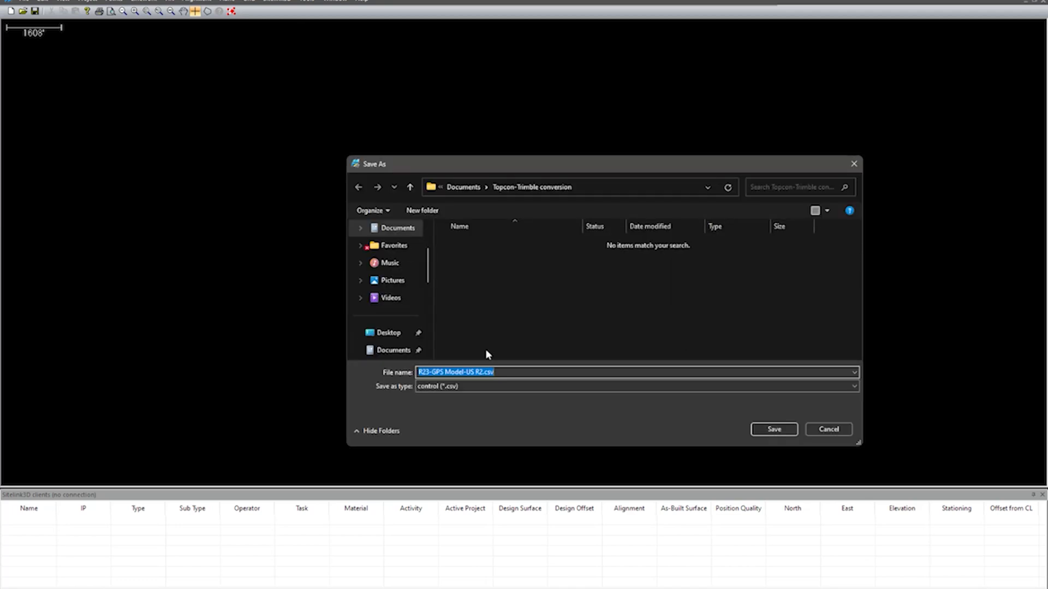
text(PNEZD)
click(780, 430)
click(561, 355)
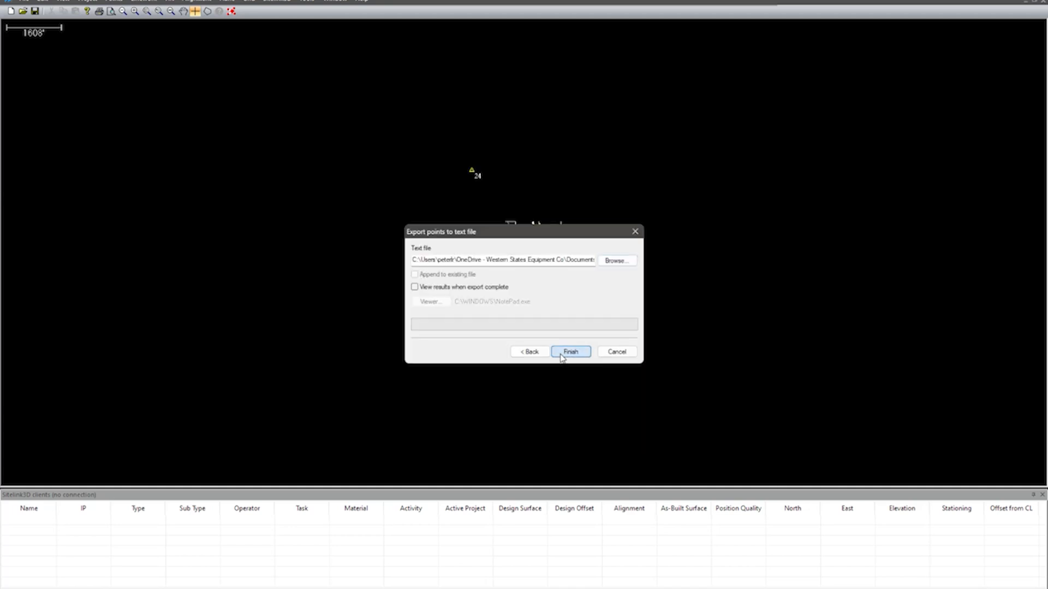
Export the control points again in the lat long custom format to a CSV file named LLH in the same folder.
click(88, 3)
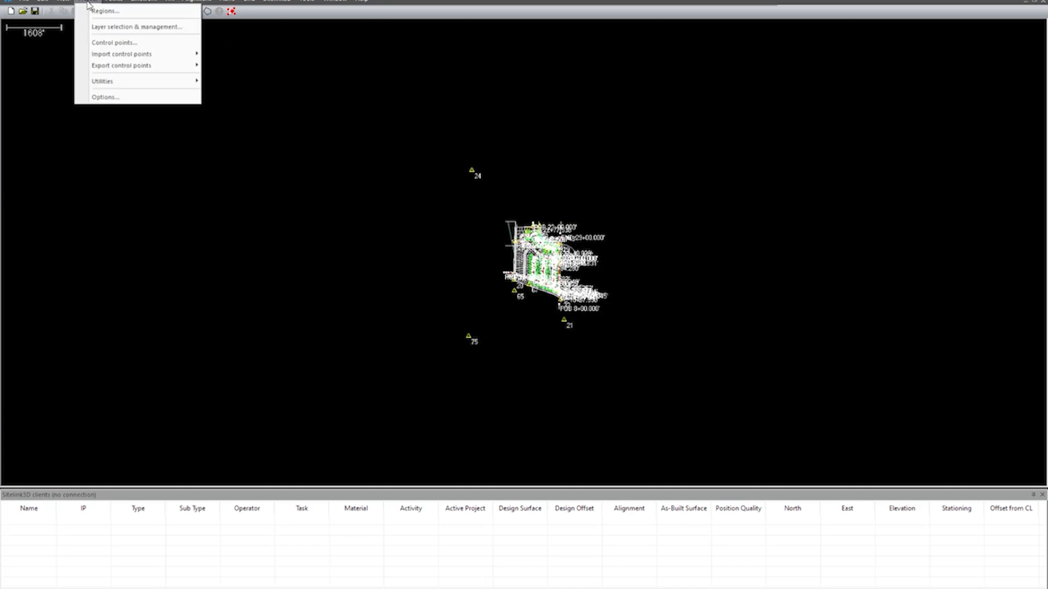
mouse_move(186, 70)
click(233, 89)
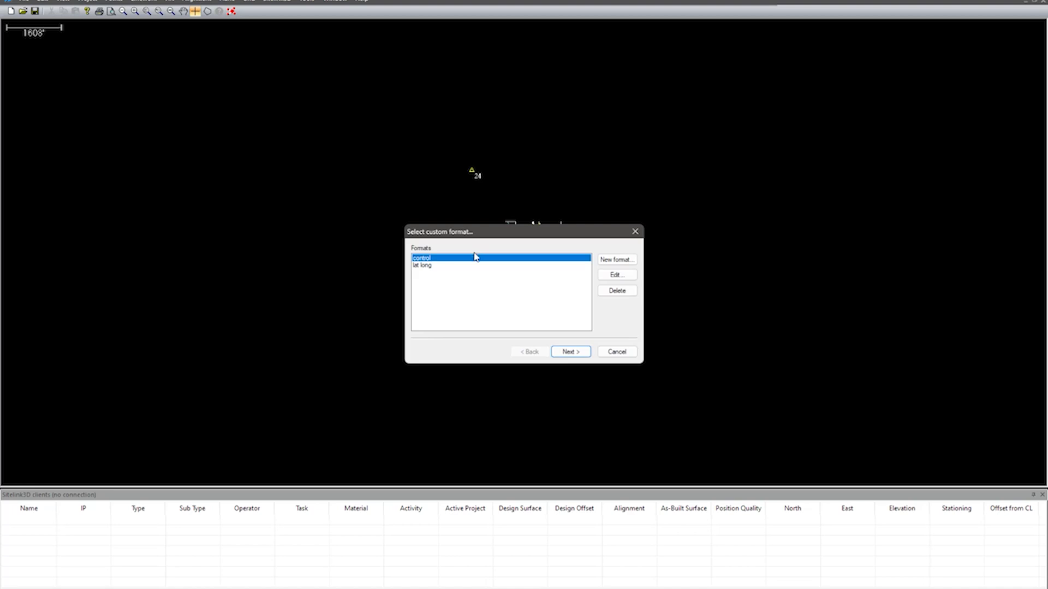
click(429, 266)
click(570, 352)
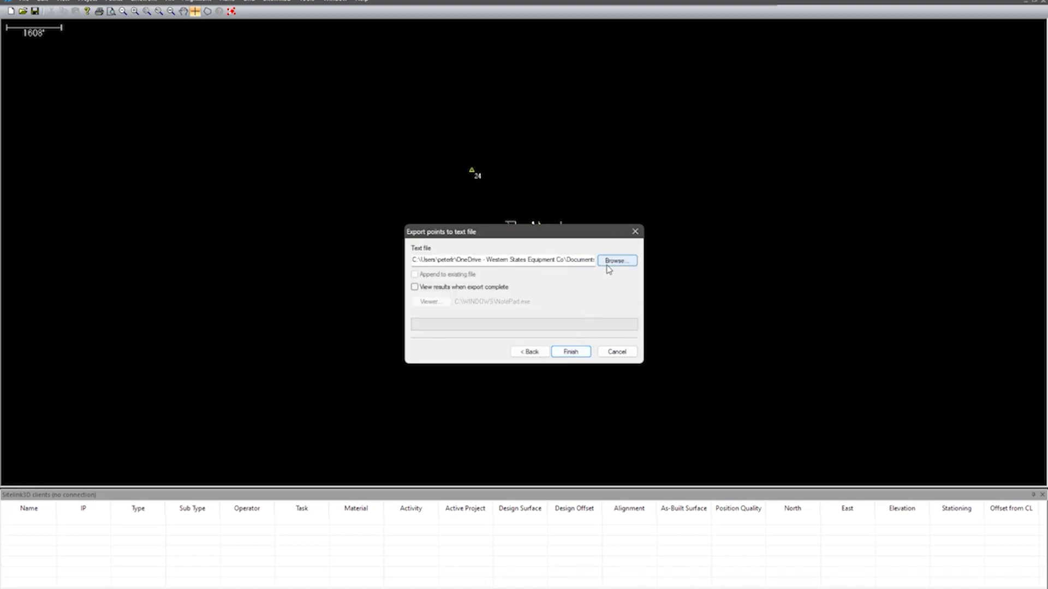
click(613, 261)
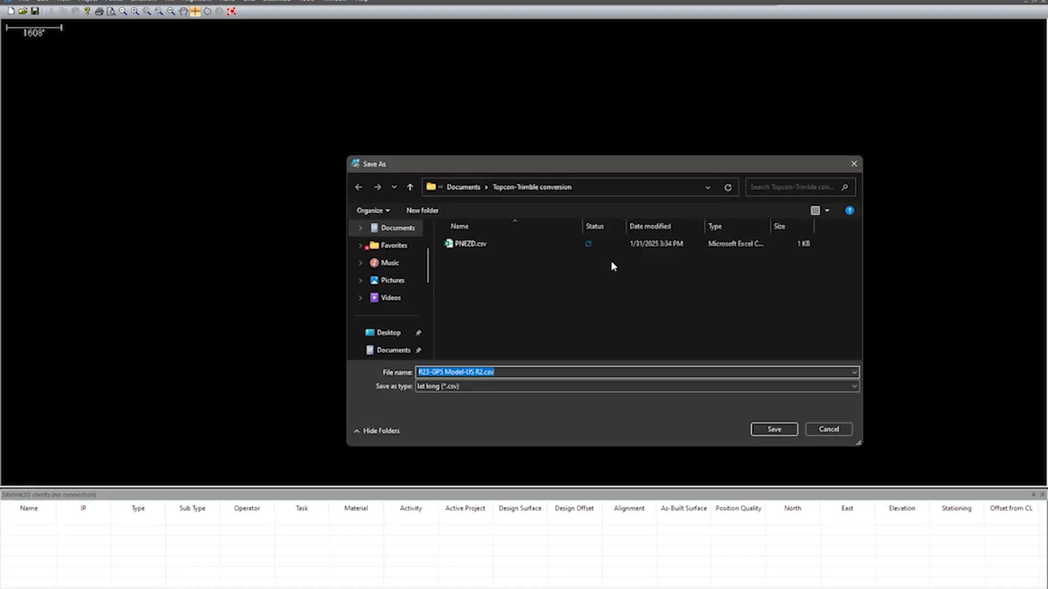
text(LLH)
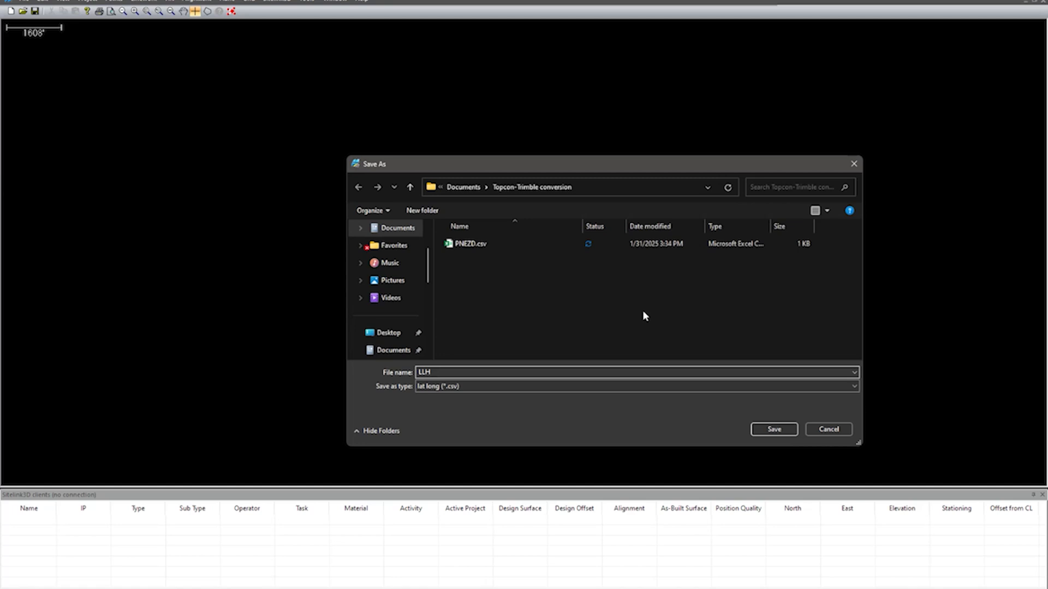
click(781, 429)
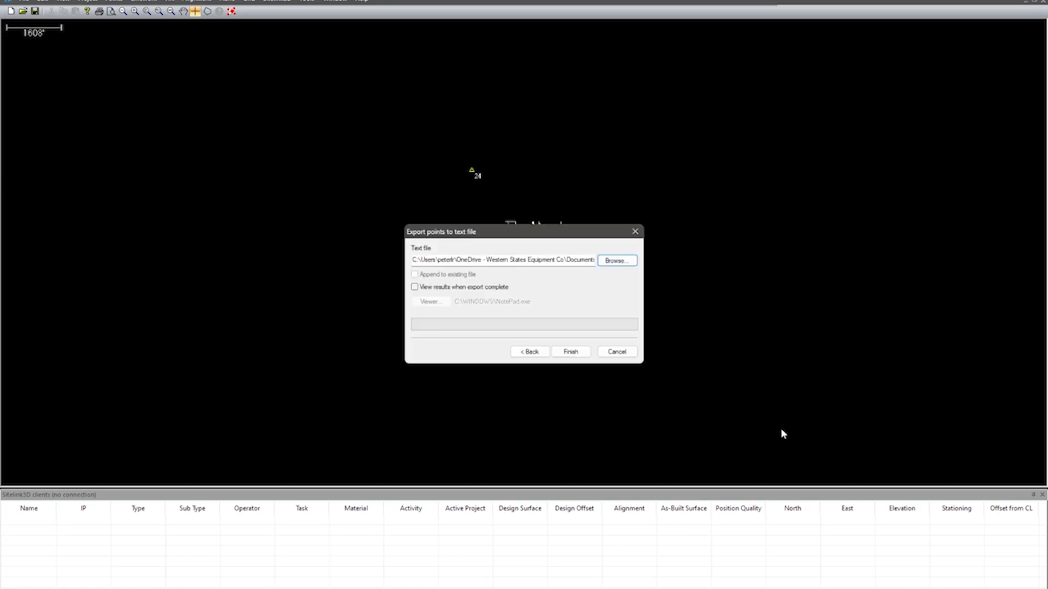
click(572, 353)
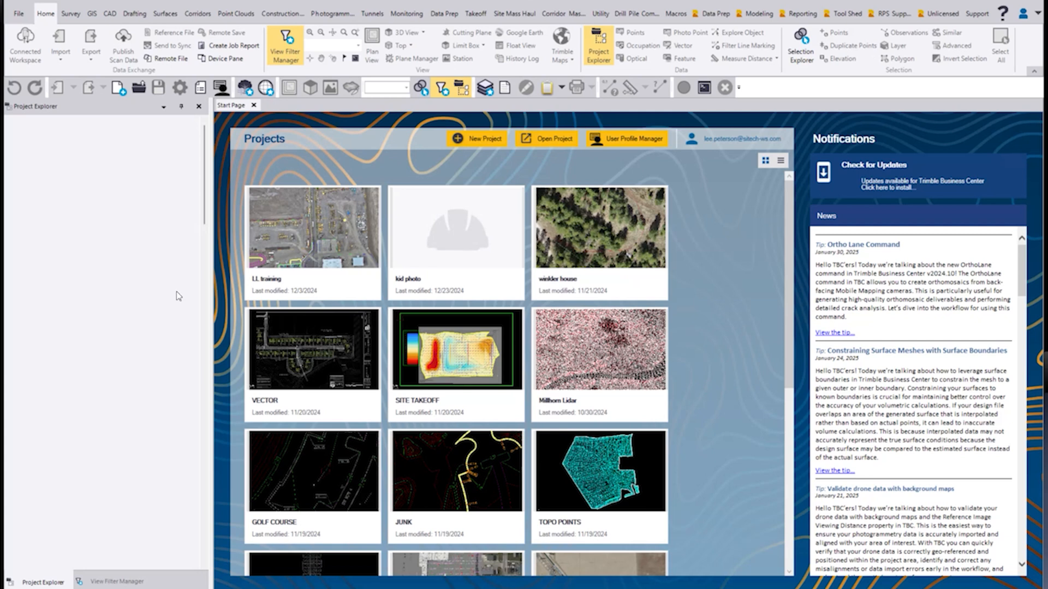
In Trimble Business Center, create a new project from the US Survey Foot template.
click(473, 140)
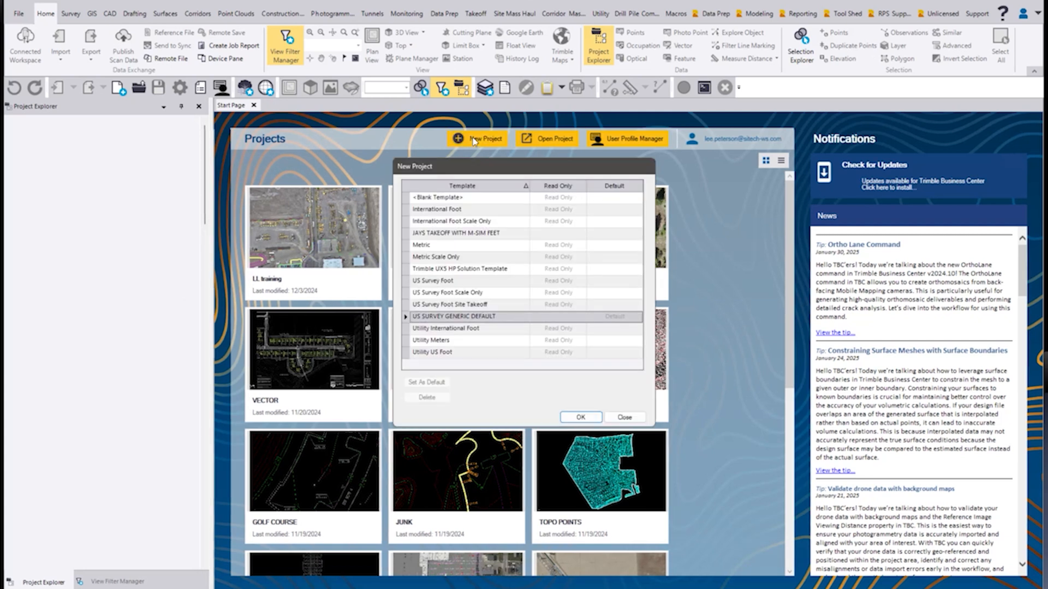
click(425, 282)
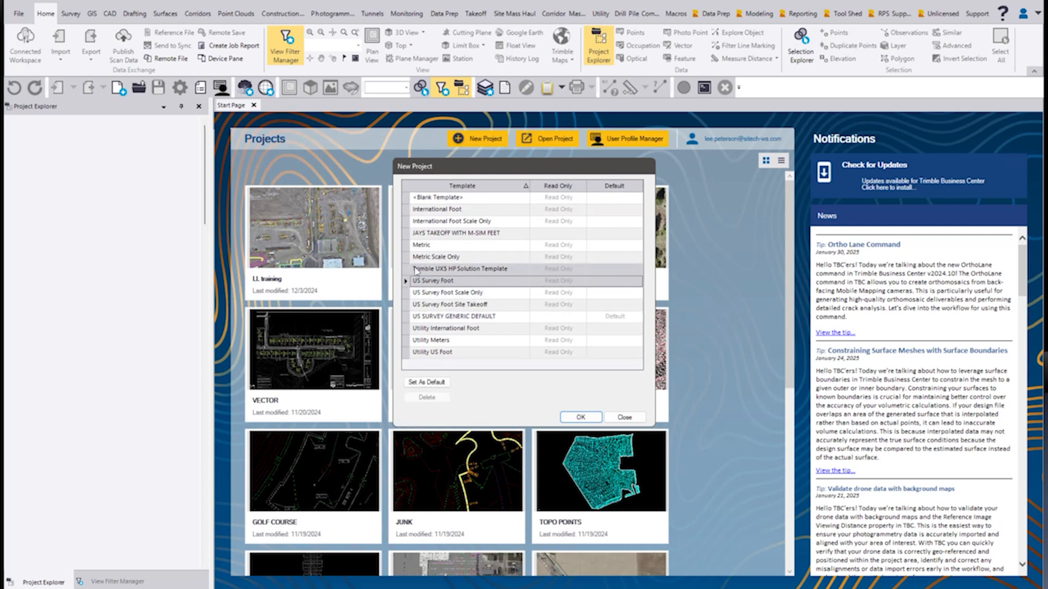
click(577, 418)
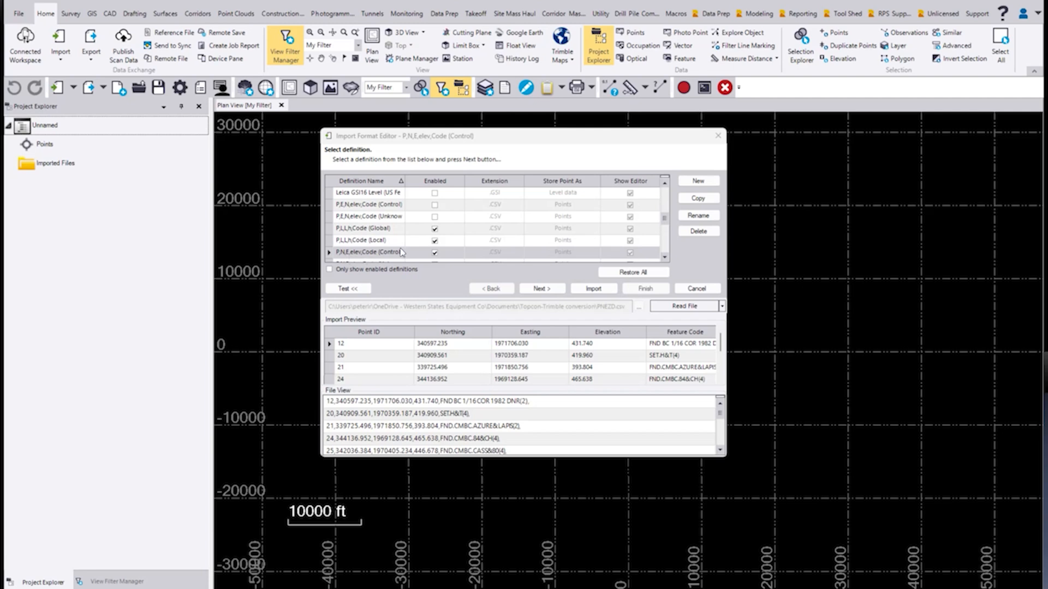
Import PNEZD.csv with the P,N,E,elev,Code (Control) definition and accept the false origin values based on point 12.
click(596, 290)
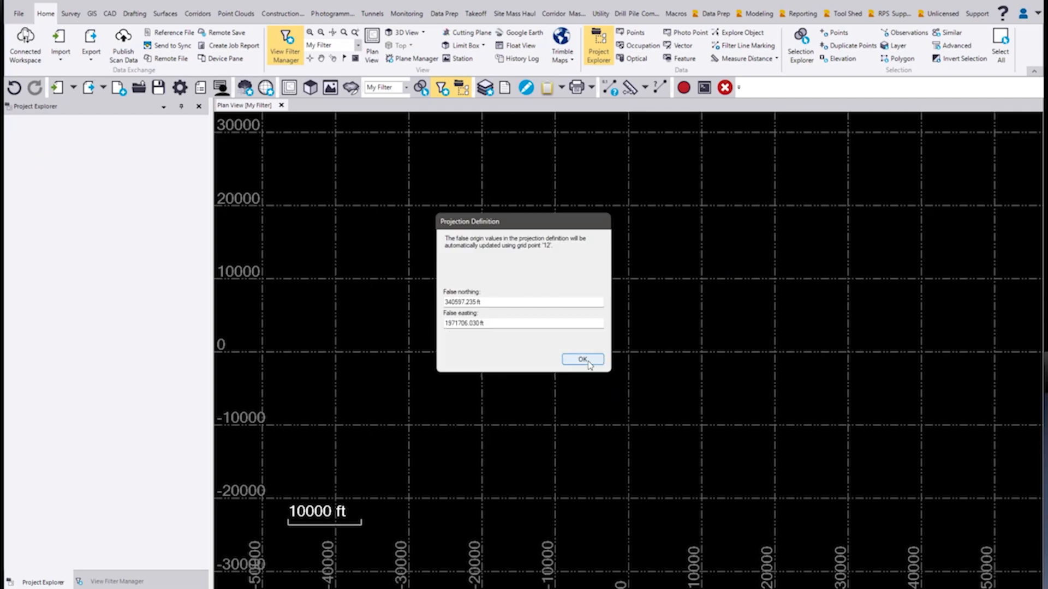
click(583, 359)
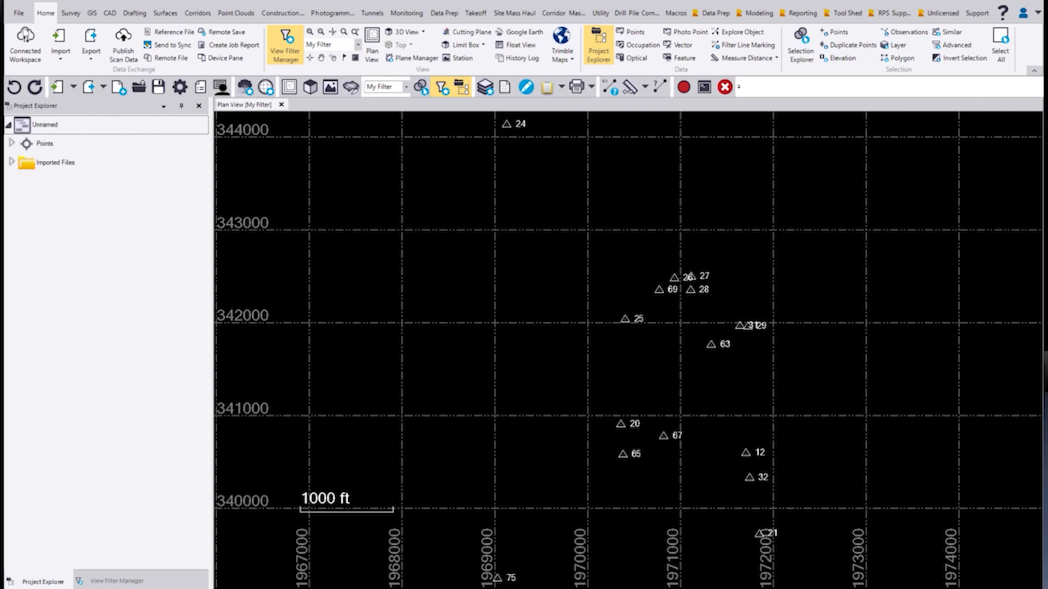
Bring in LLH.csv with the P,L,L,h,Code (Global) definition, checking the latitude field's units and accepting the projection origin from point 25.
drag(361, 369, 543, 353)
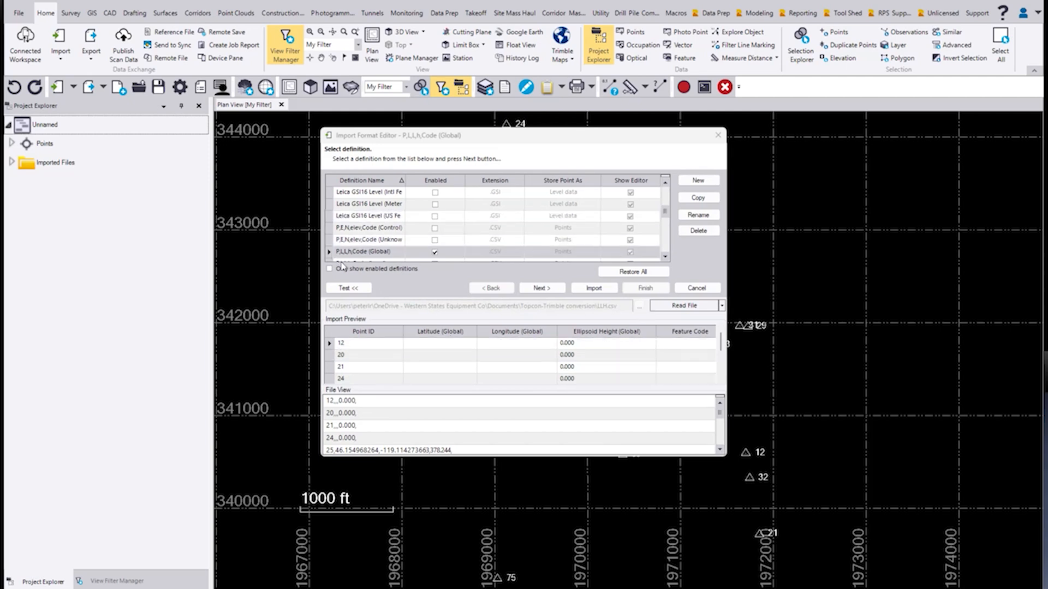
scroll(380, 240, down, 1)
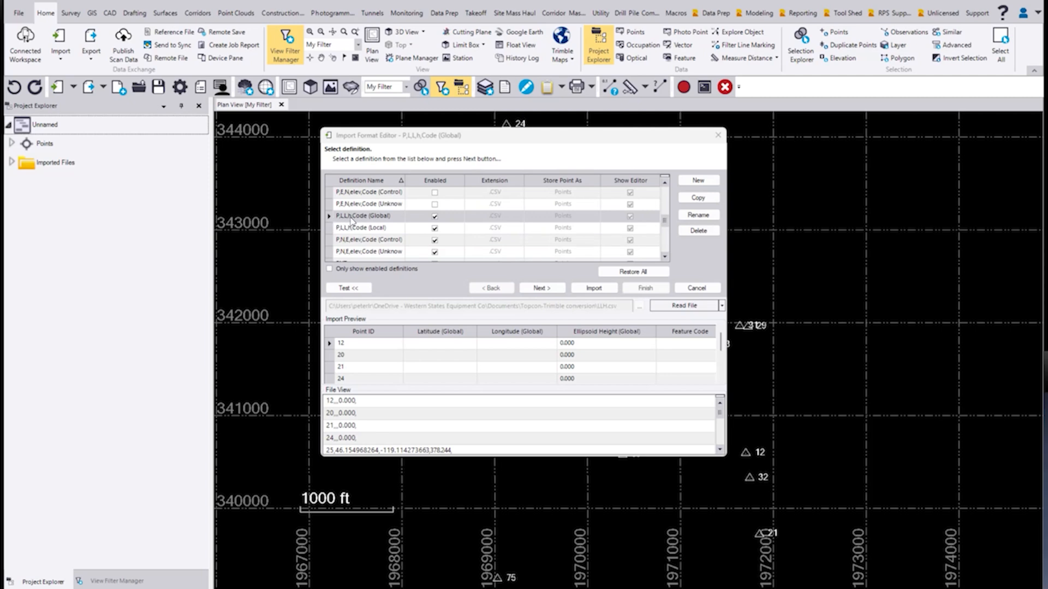
click(545, 292)
click(544, 291)
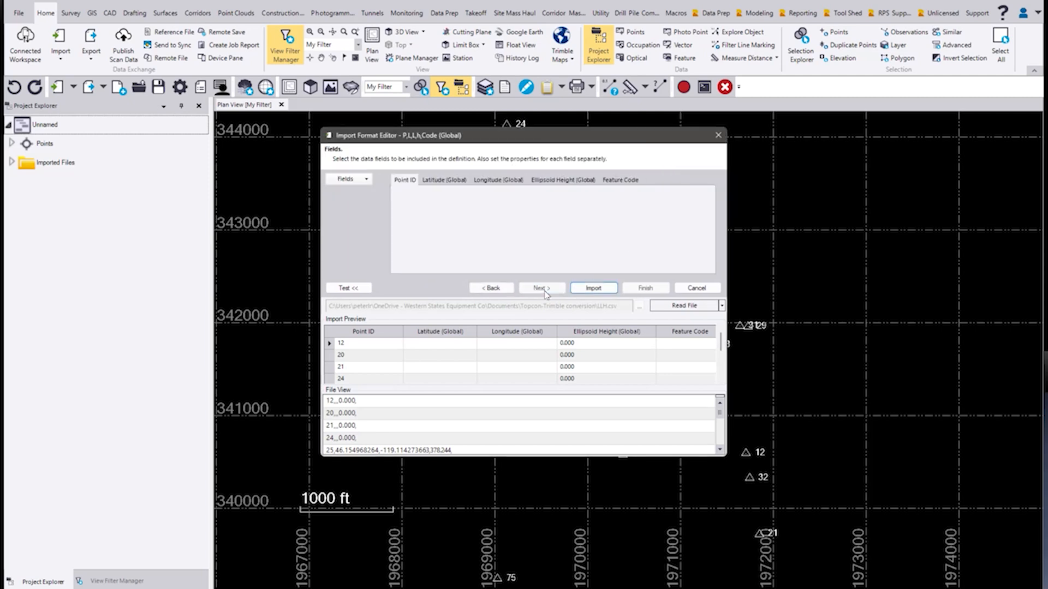
click(434, 184)
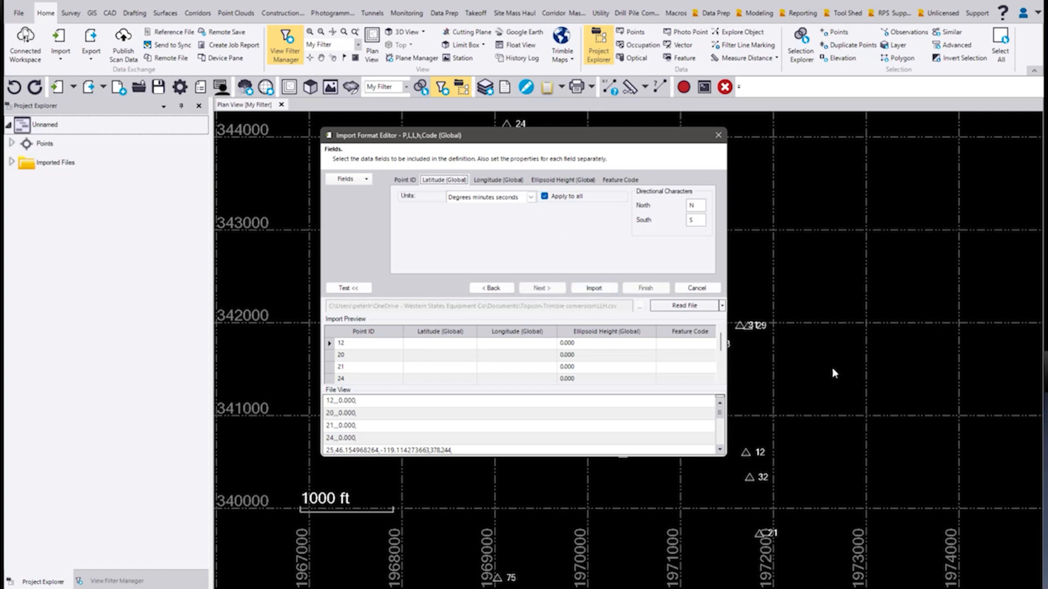
click(585, 289)
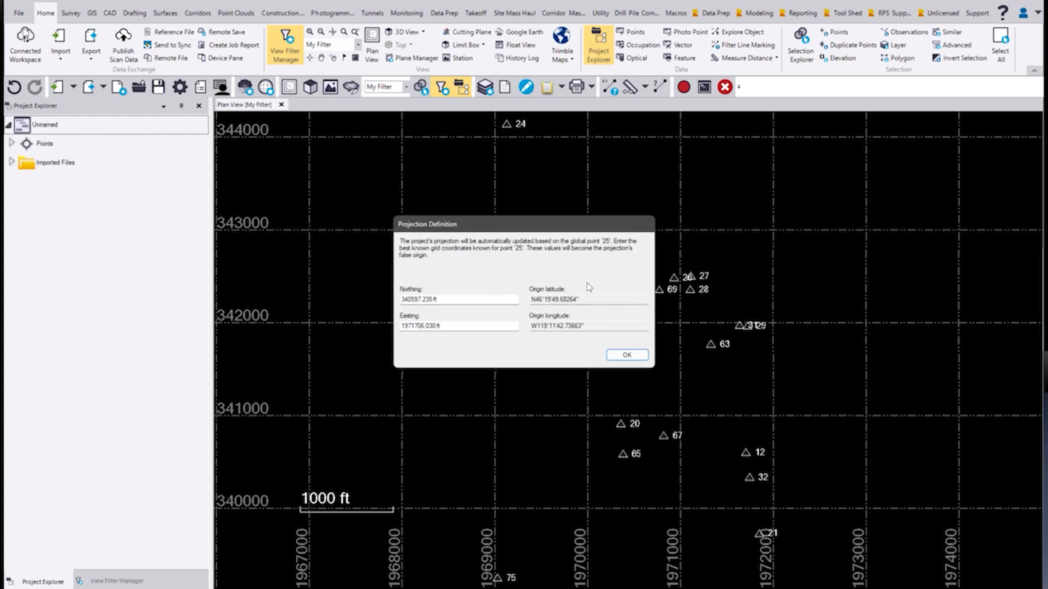
click(625, 355)
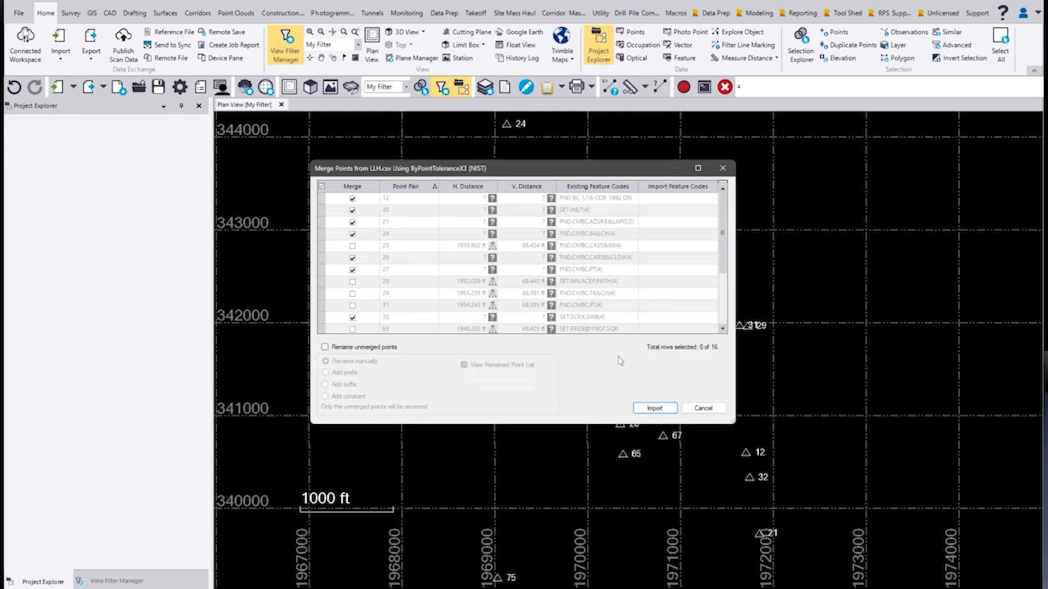
Rename the unmerged points with the prefix A, complete the LLH.csv import, and dismiss the choice of app for the HTML report.
click(326, 347)
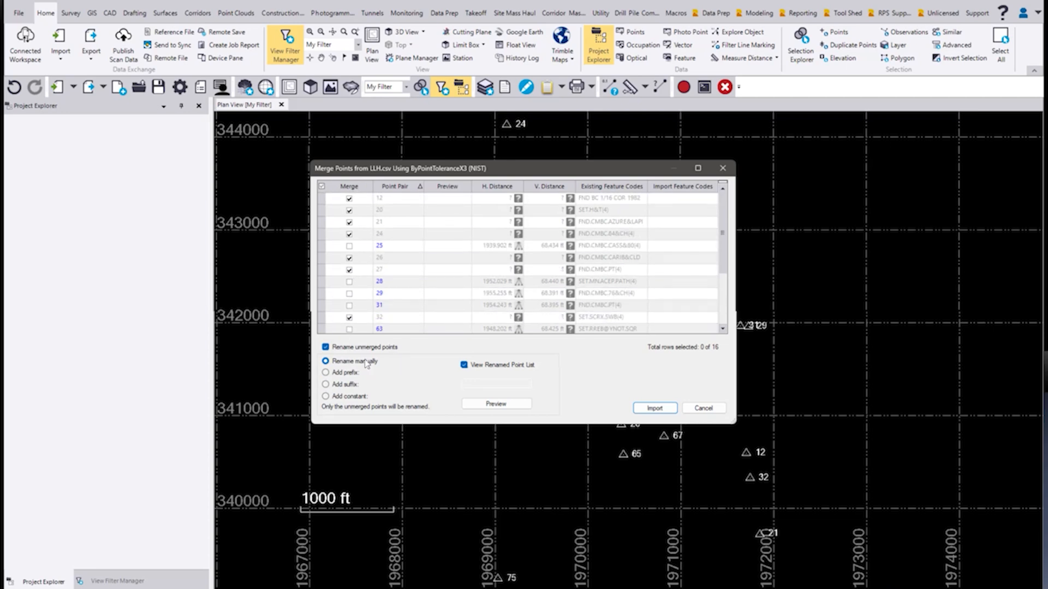
click(326, 374)
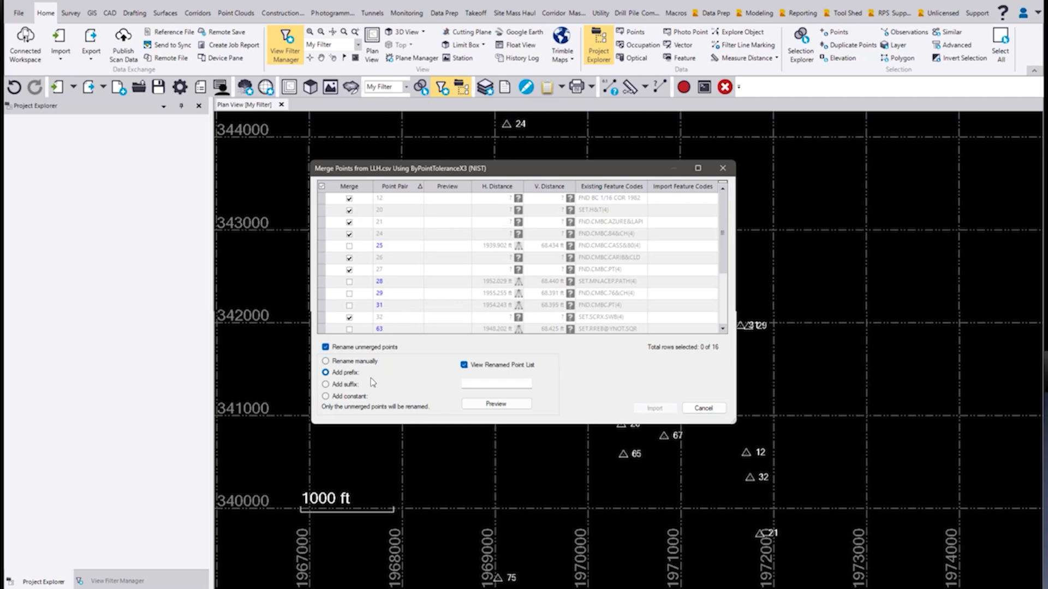
click(493, 382)
text(A)
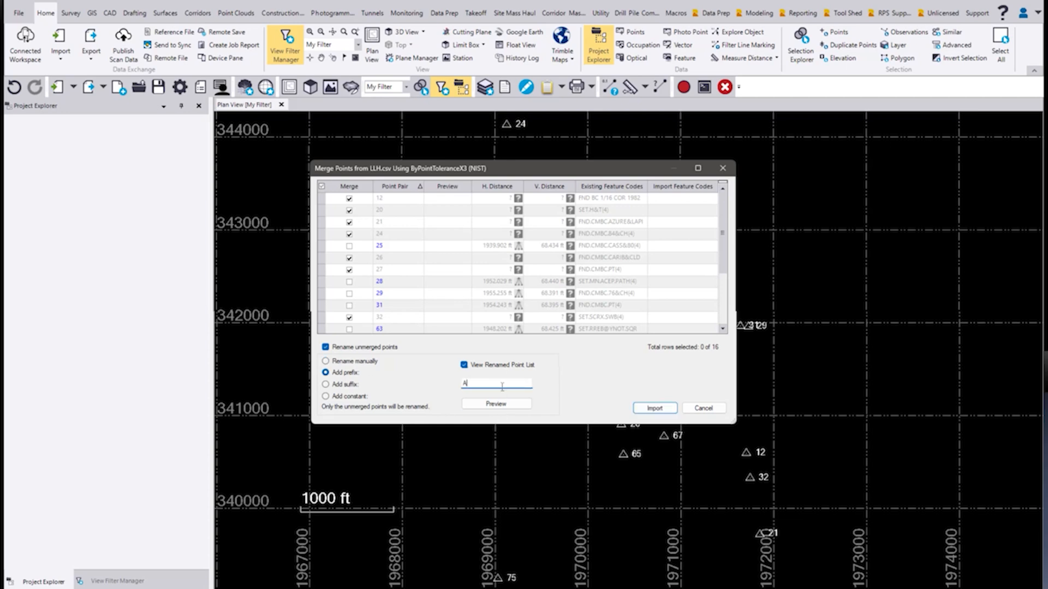
click(654, 409)
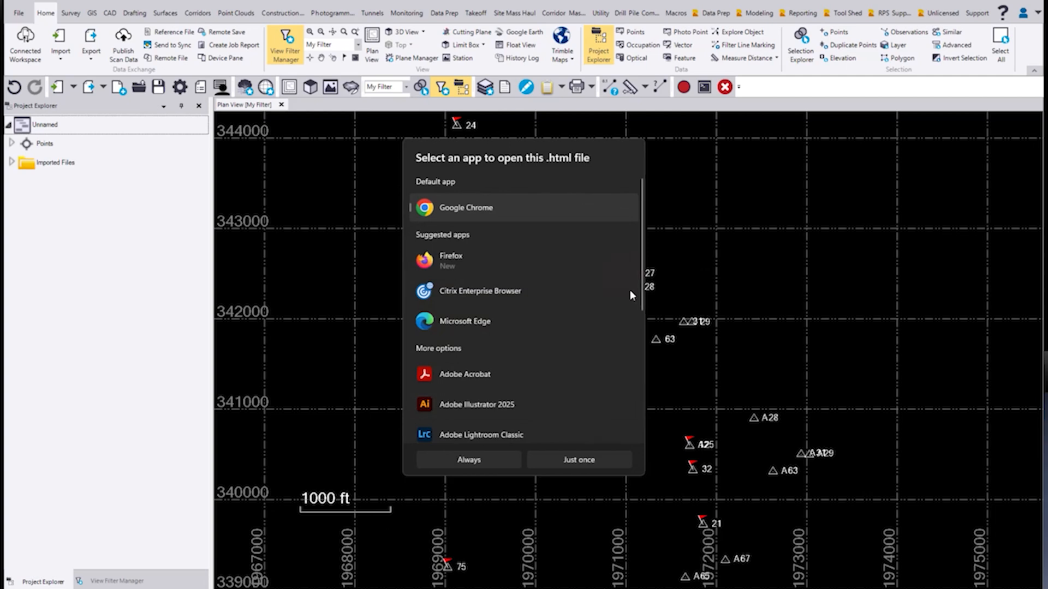
click(762, 190)
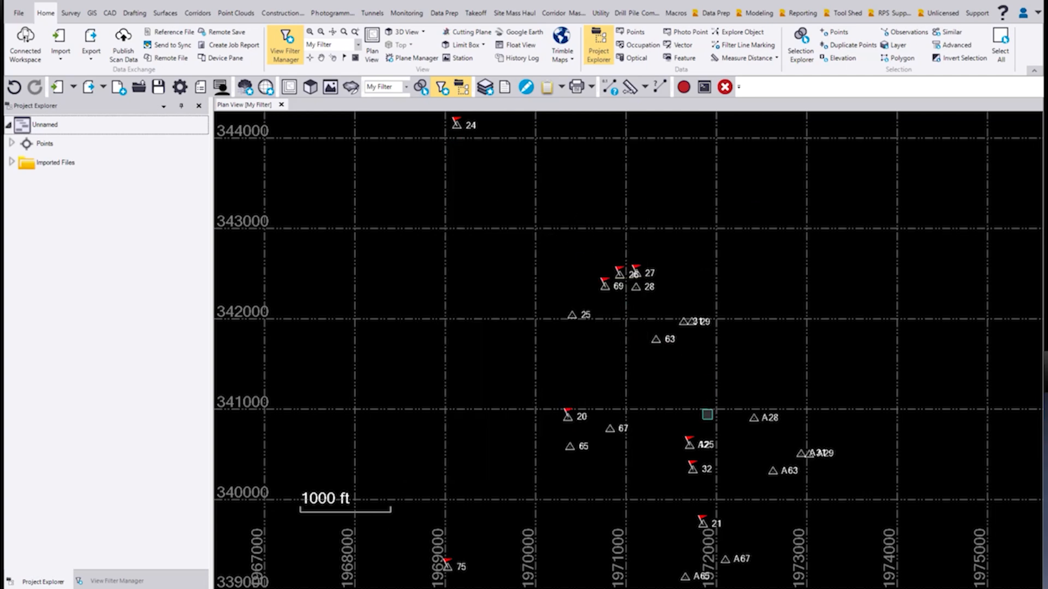
Start a site calibration and pair GNSS point A28 with grid point 28 in its point list.
scroll(759, 424, up, 2)
scroll(759, 424, up, 2)
scroll(739, 398, down, 2)
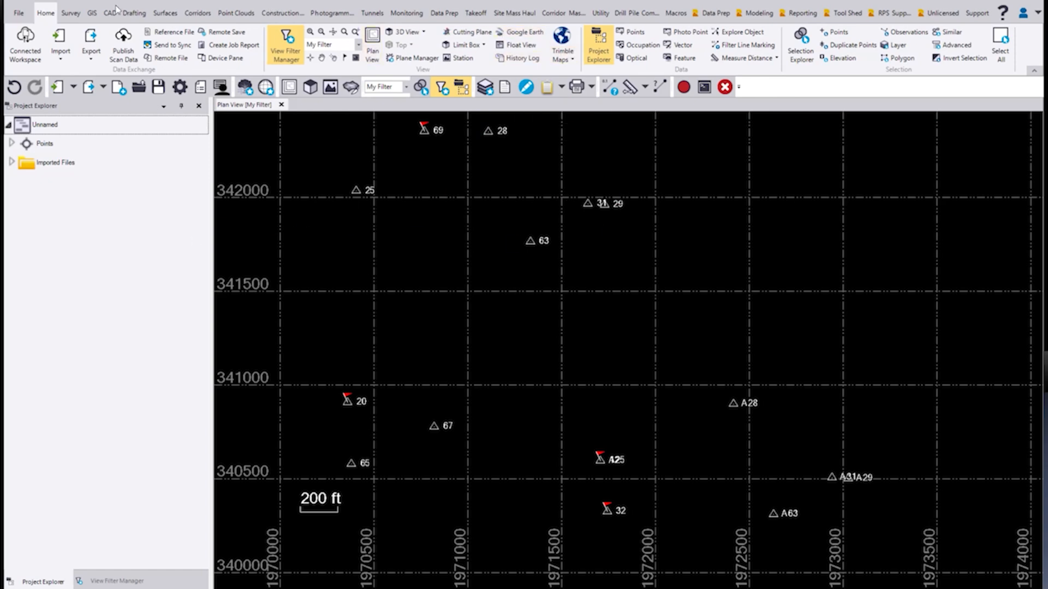
click(71, 13)
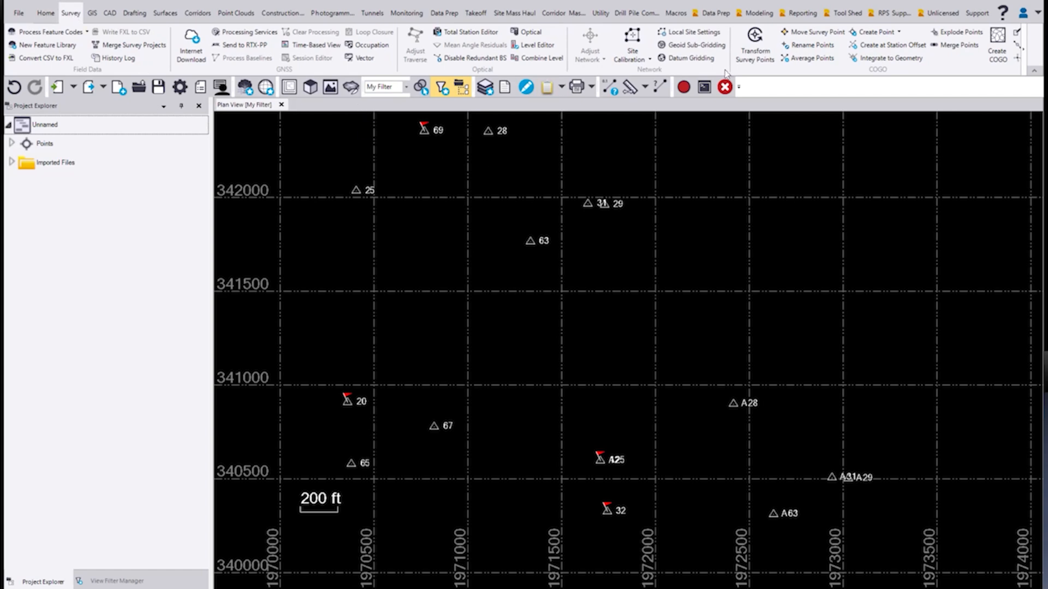
click(633, 39)
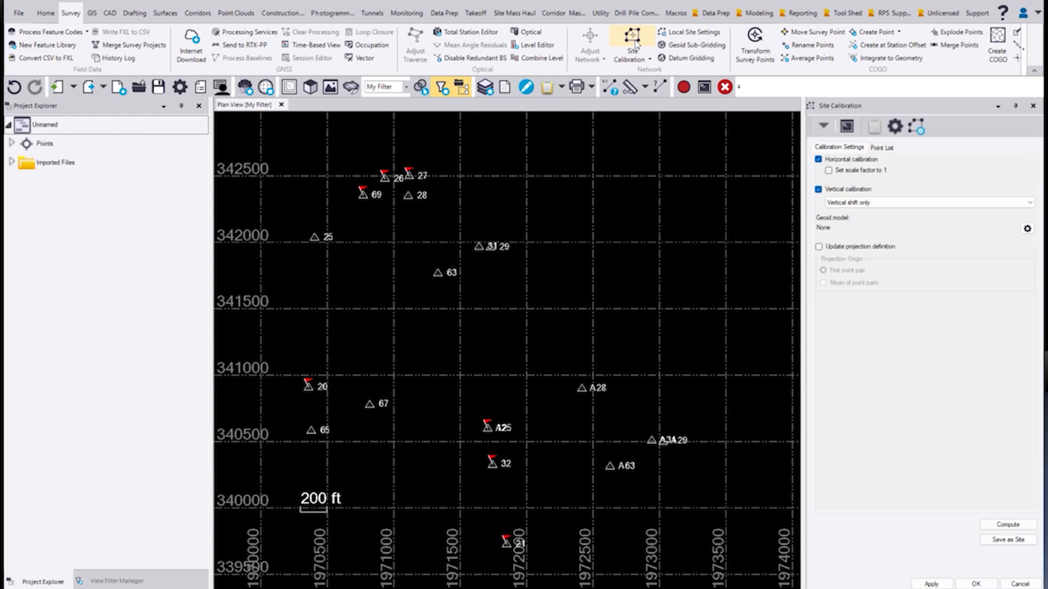
click(875, 149)
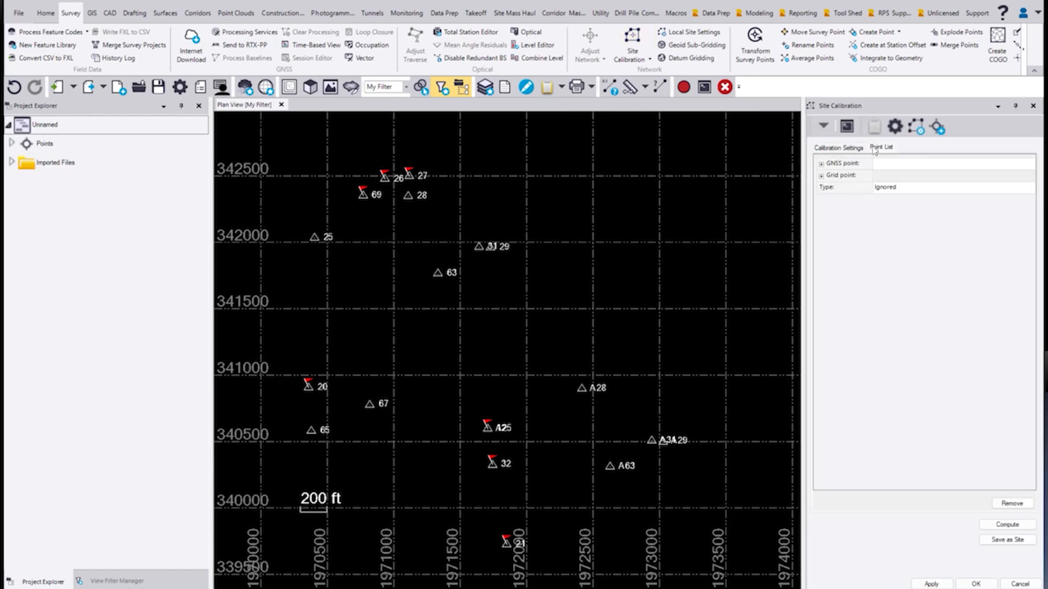
click(903, 167)
scroll(562, 393, up, 3)
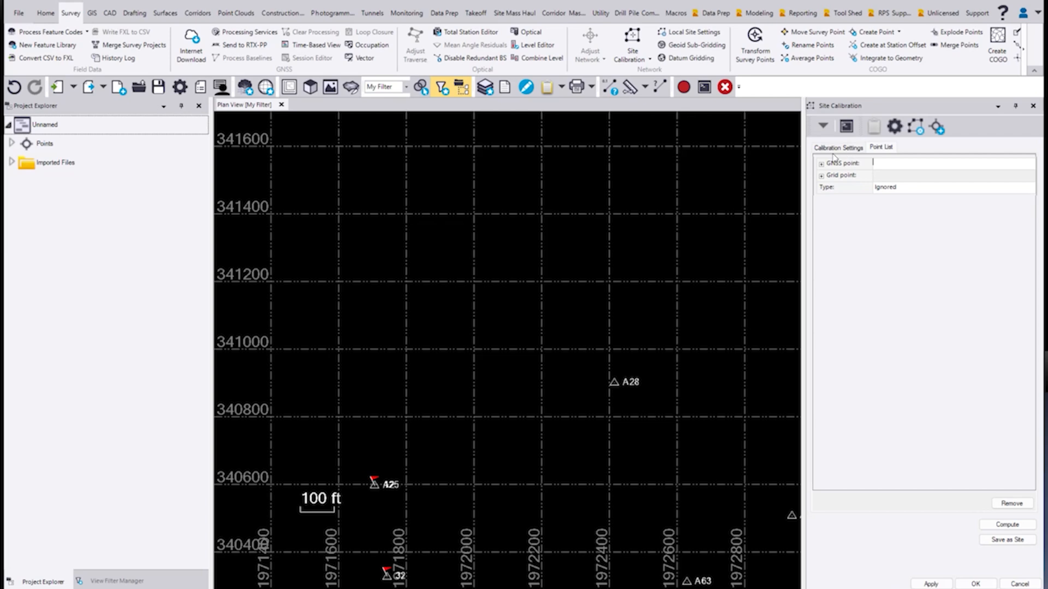
click(613, 382)
scroll(484, 368, down, 5)
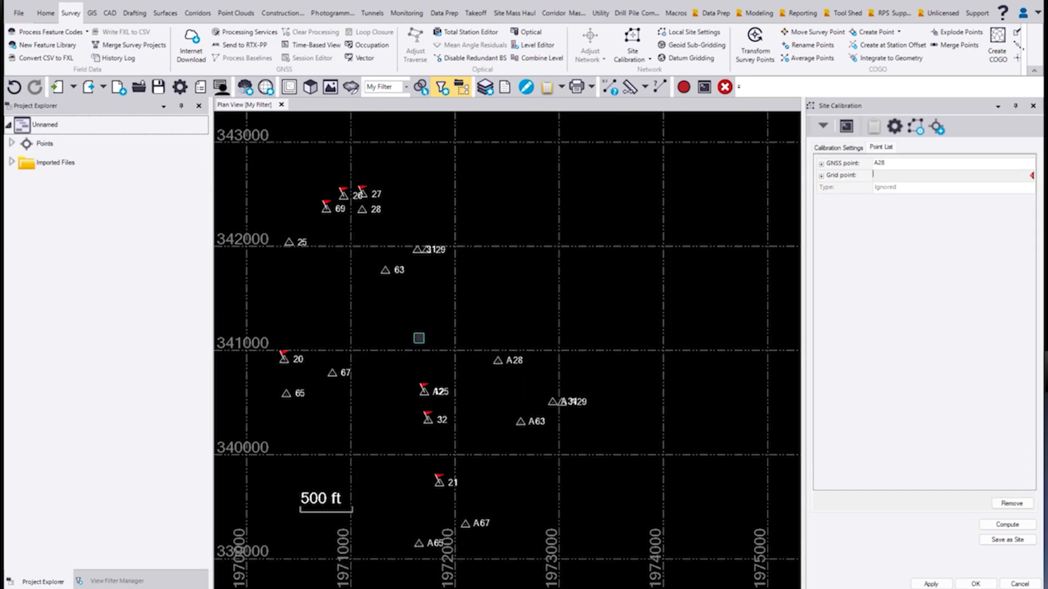
scroll(352, 212, up, 3)
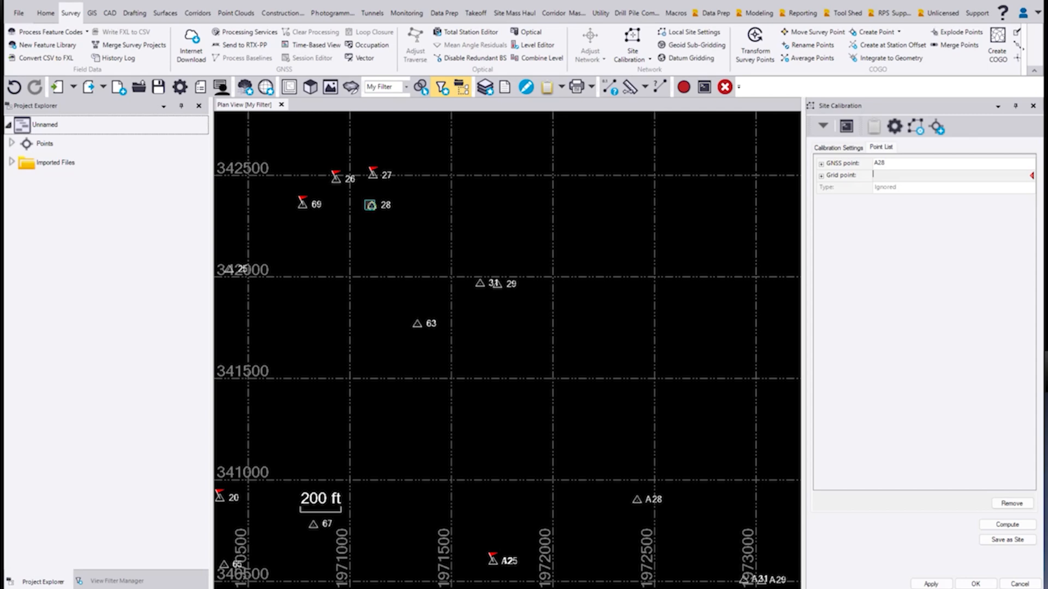
click(370, 205)
Add a calibration pair matching GNSS point A31 to grid point 31.
scroll(604, 439, down, 1)
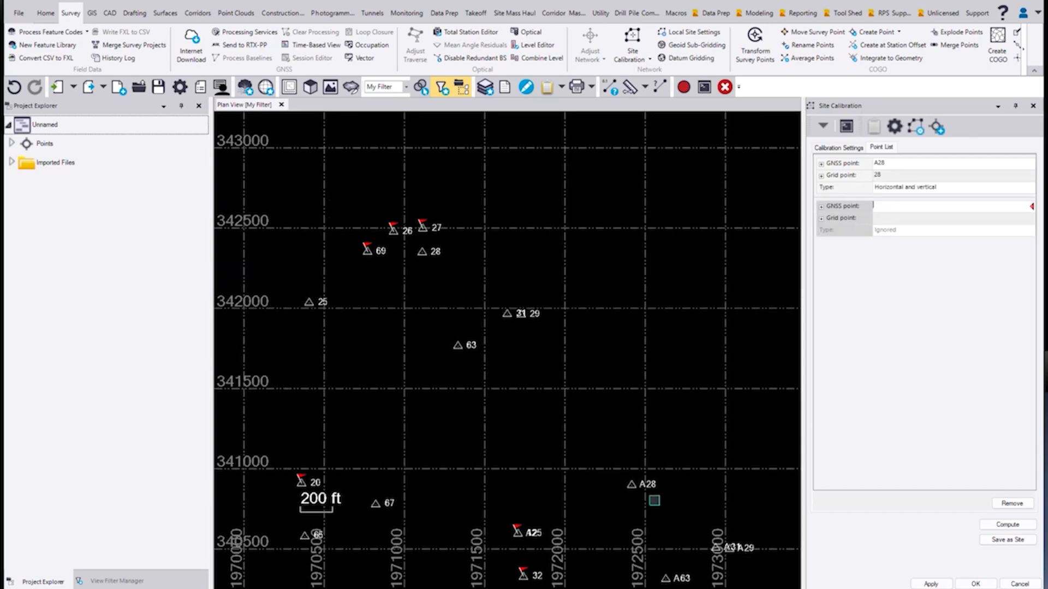
scroll(720, 548, up, 4)
click(687, 495)
scroll(536, 391, down, 3)
right_click(339, 234)
click(303, 199)
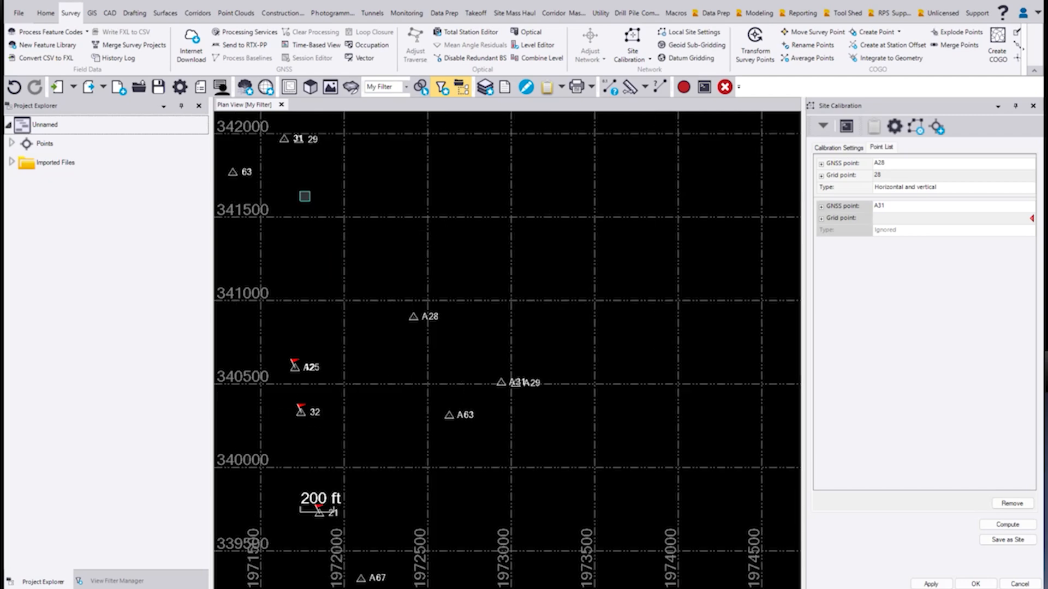
click(284, 140)
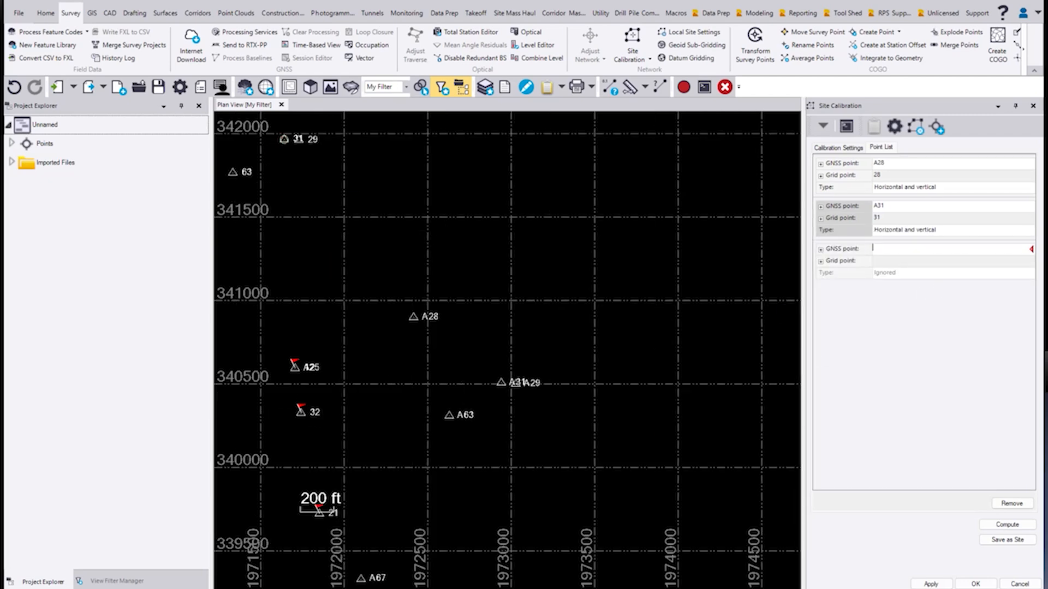
Pair GNSS point A29 with grid point 29 in the calibration point list.
scroll(538, 388, up, 2)
click(509, 391)
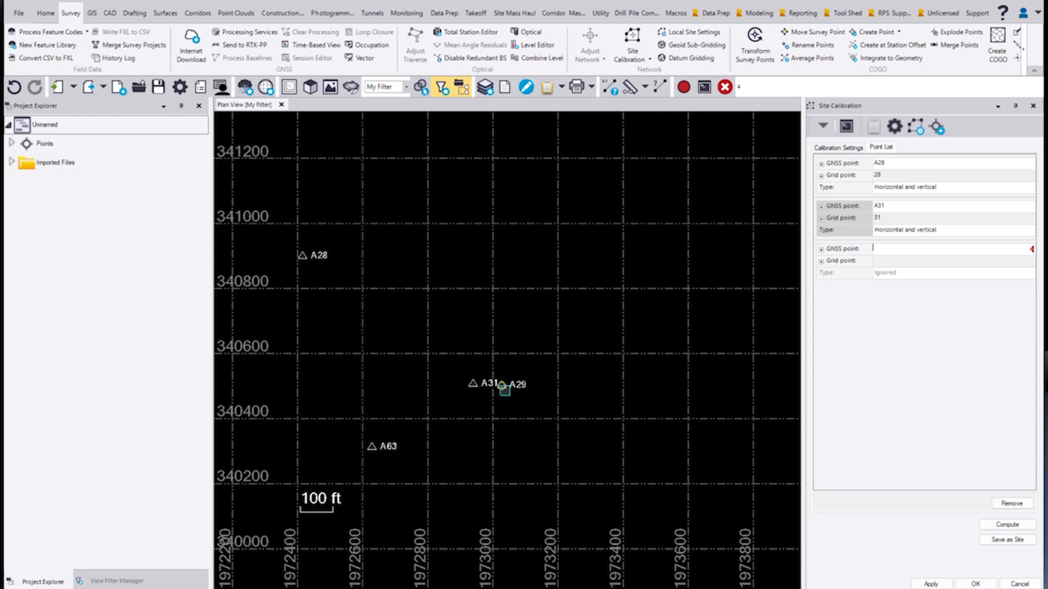
scroll(330, 216, down, 2)
middle_drag(287, 178, 470, 355)
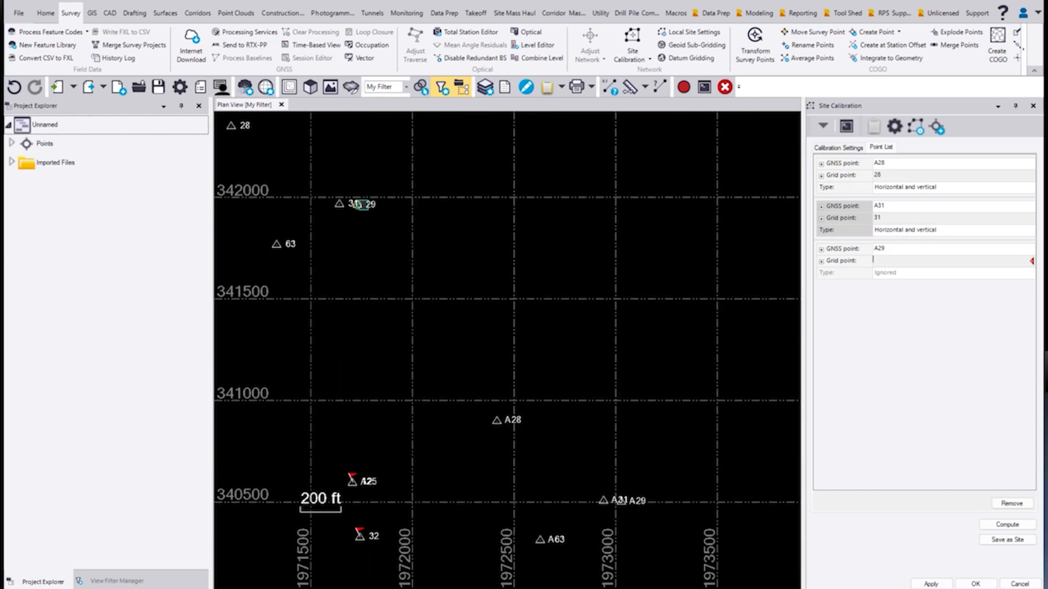
click(362, 204)
Add two more calibration pairs, matching A63 to grid point 63 and A67 to grid point 67.
scroll(546, 410, down, 3)
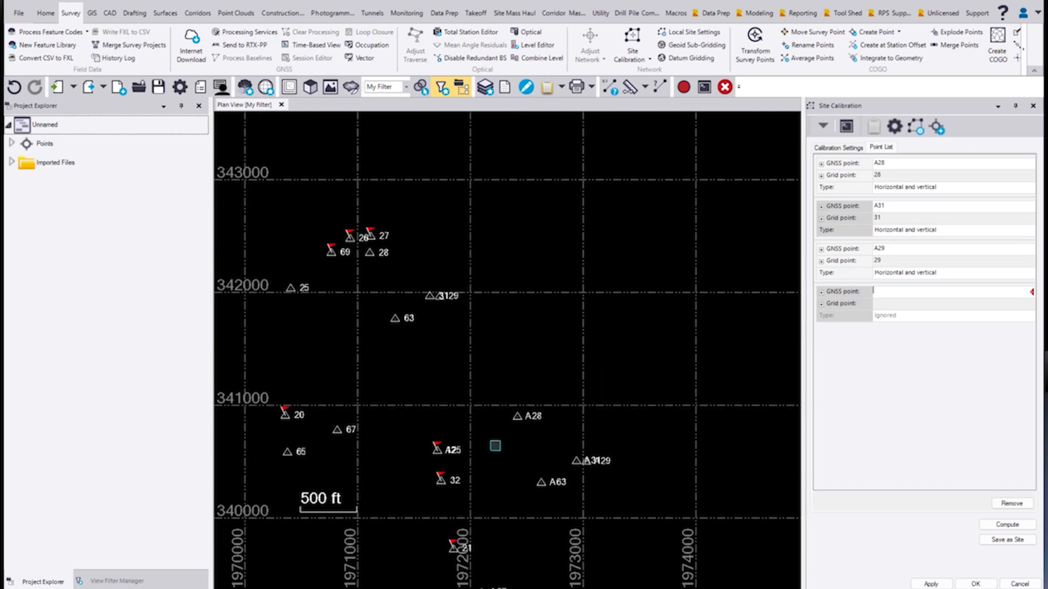
click(539, 483)
click(394, 319)
scroll(452, 556, down, 1)
click(478, 586)
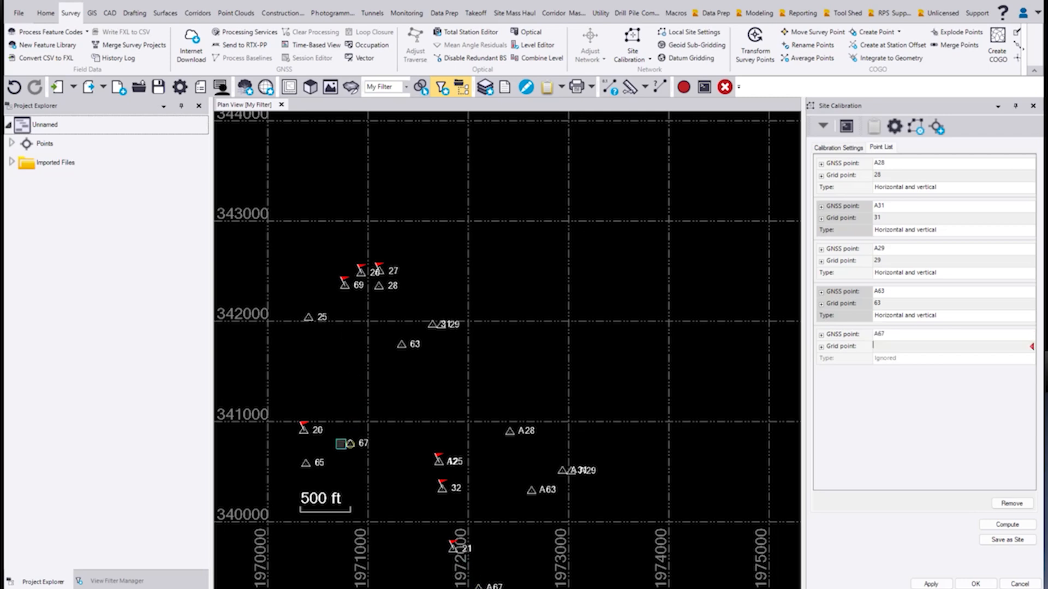
click(350, 443)
Match GNSS point A65 to grid point 65 as another calibration pair.
middle_drag(405, 447, 406, 274)
click(434, 432)
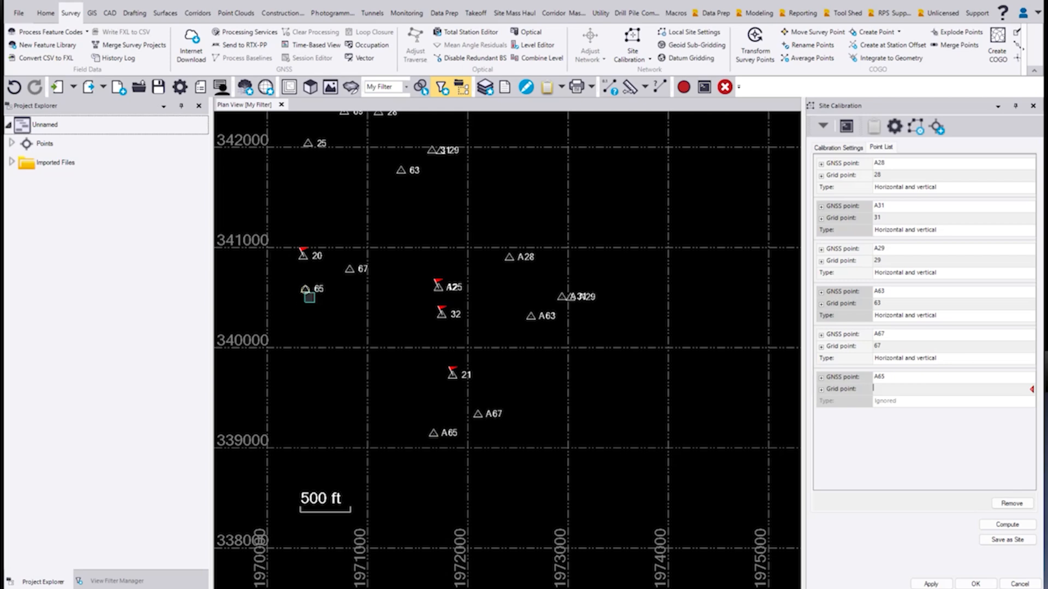
click(304, 290)
Compute the site calibration from the point pairs and accept the result.
middle_drag(385, 224, 455, 321)
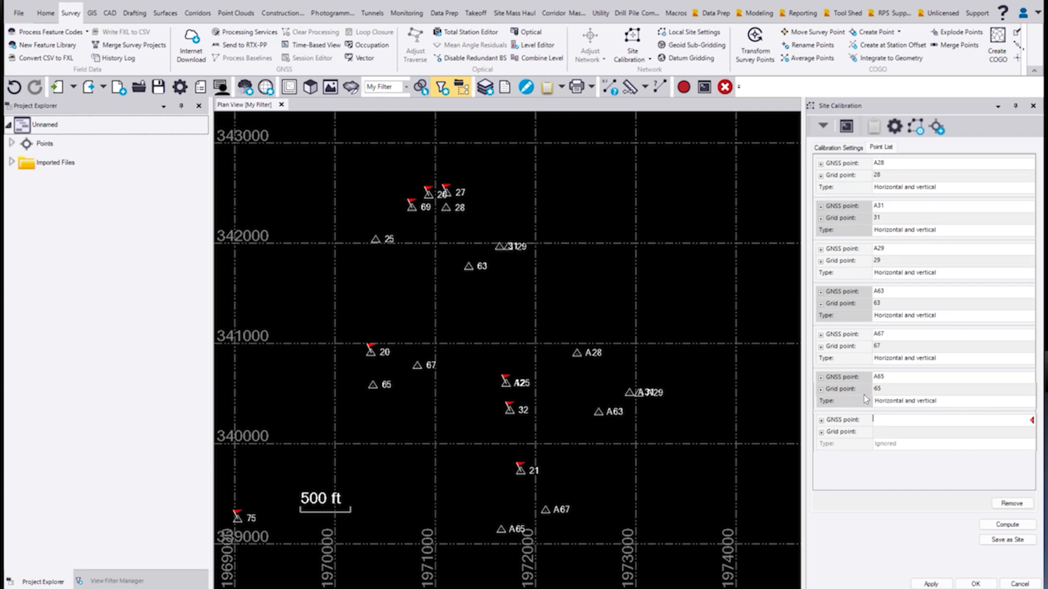
click(1009, 525)
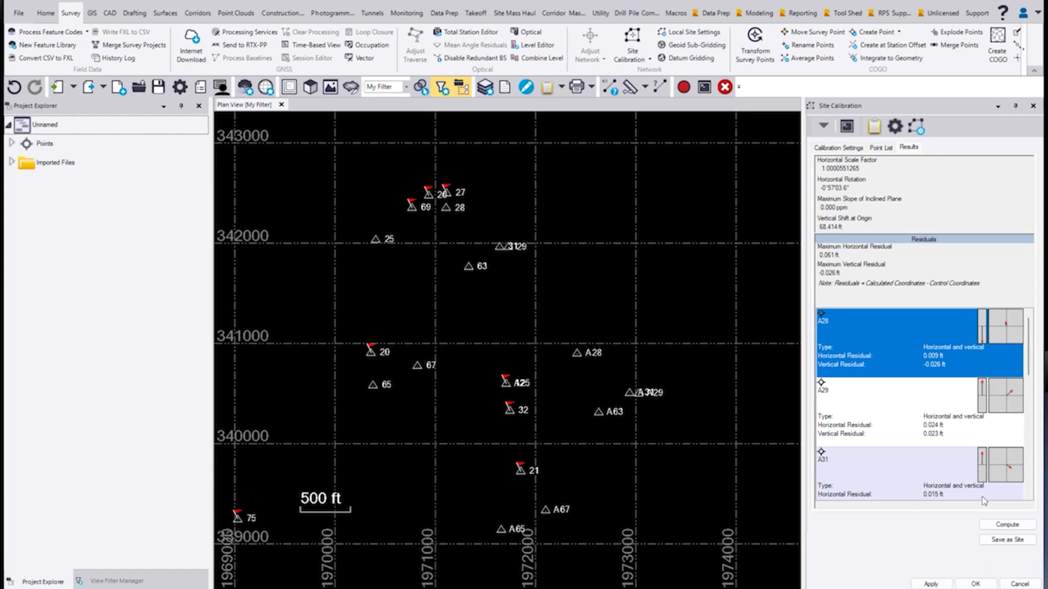
click(975, 584)
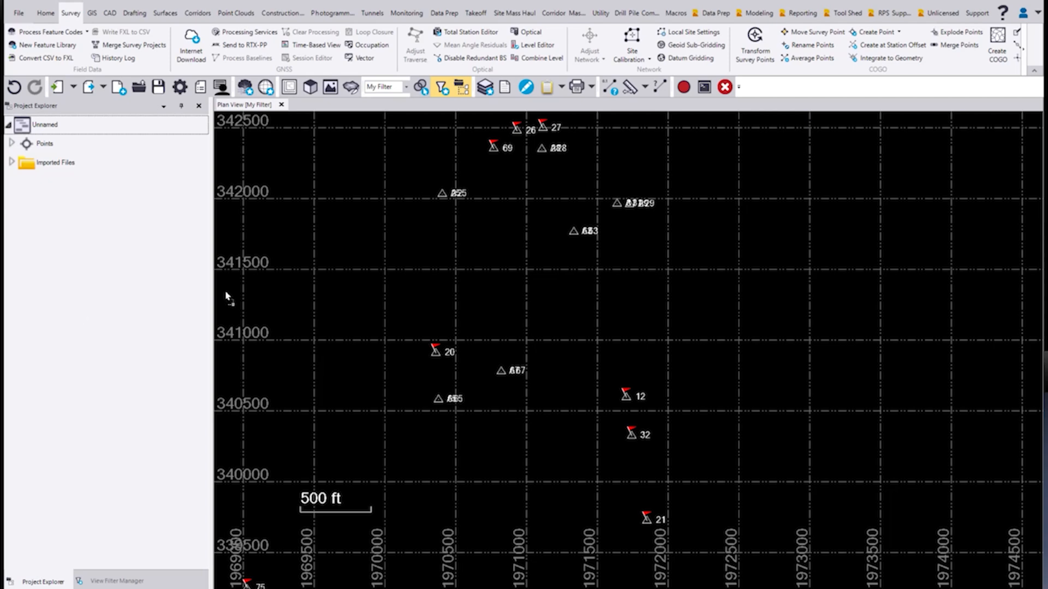
Import the site's design linework and surface file into the project and decline viewing the import summary.
drag(453, 260, 453, 260)
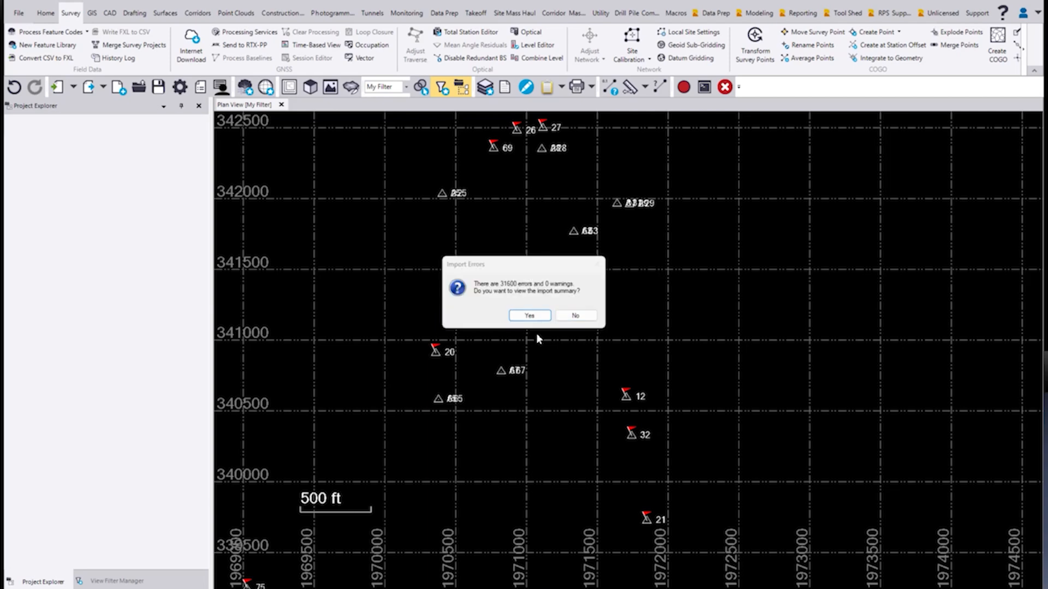
click(576, 316)
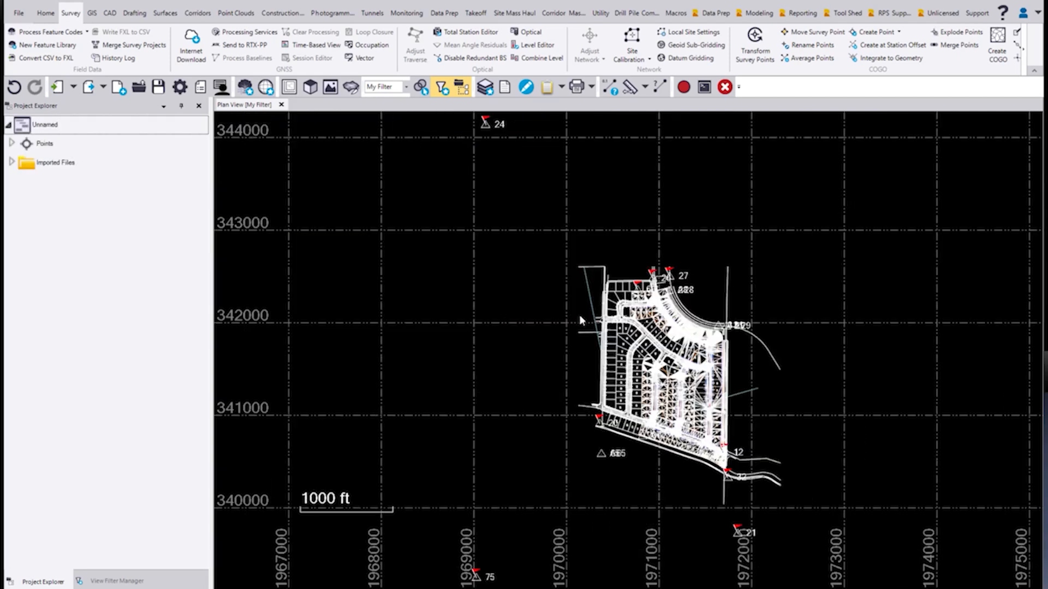
scroll(671, 453, up, 5)
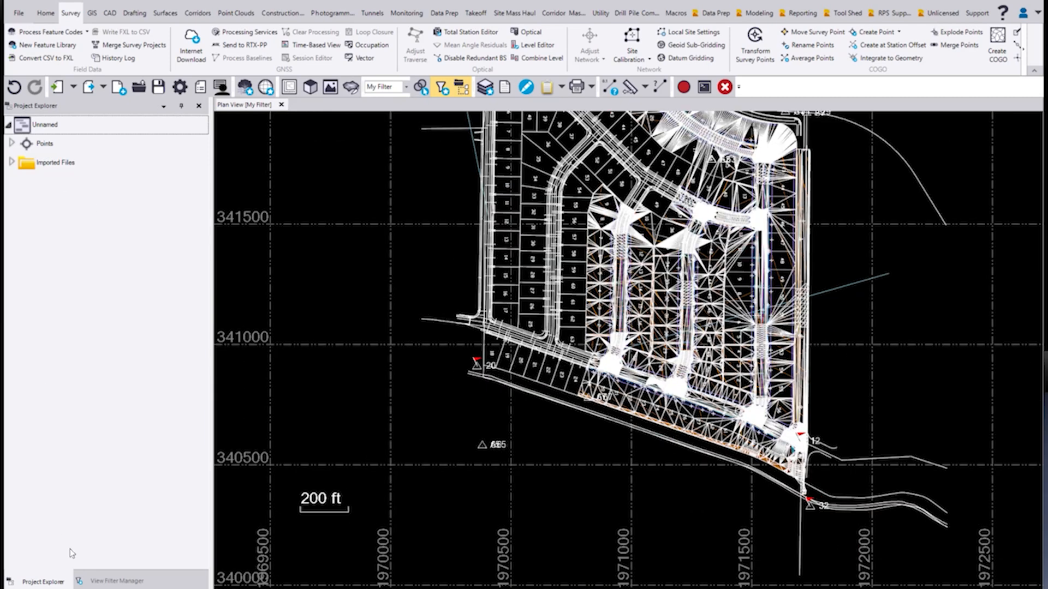
Review the imported layers in the view filter and hide all of them except R23-Surface-Finish Grade - US.
click(121, 580)
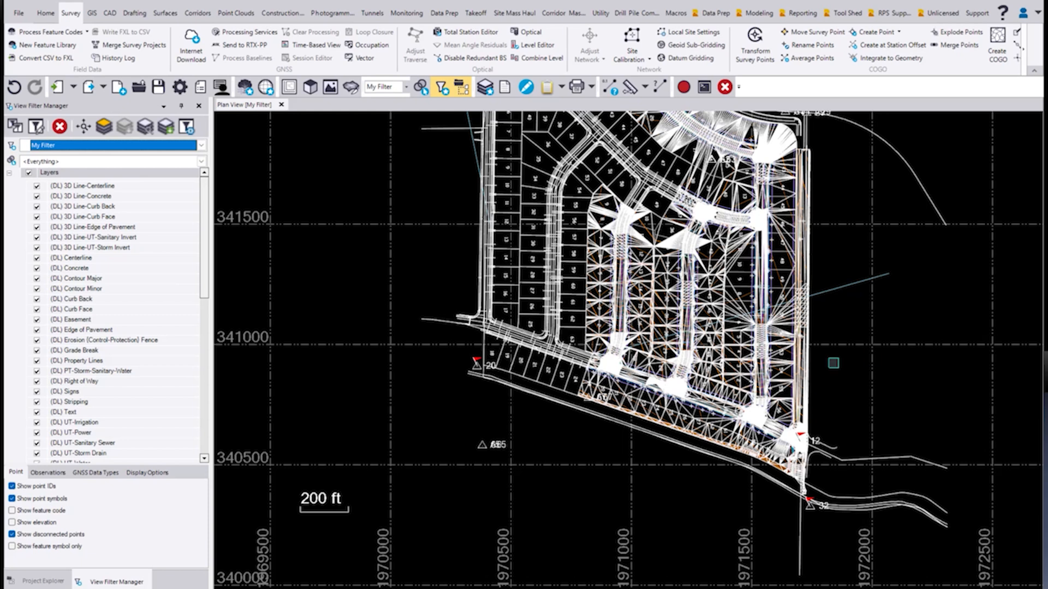
middle_drag(868, 234, 827, 265)
scroll(446, 324, down, 5)
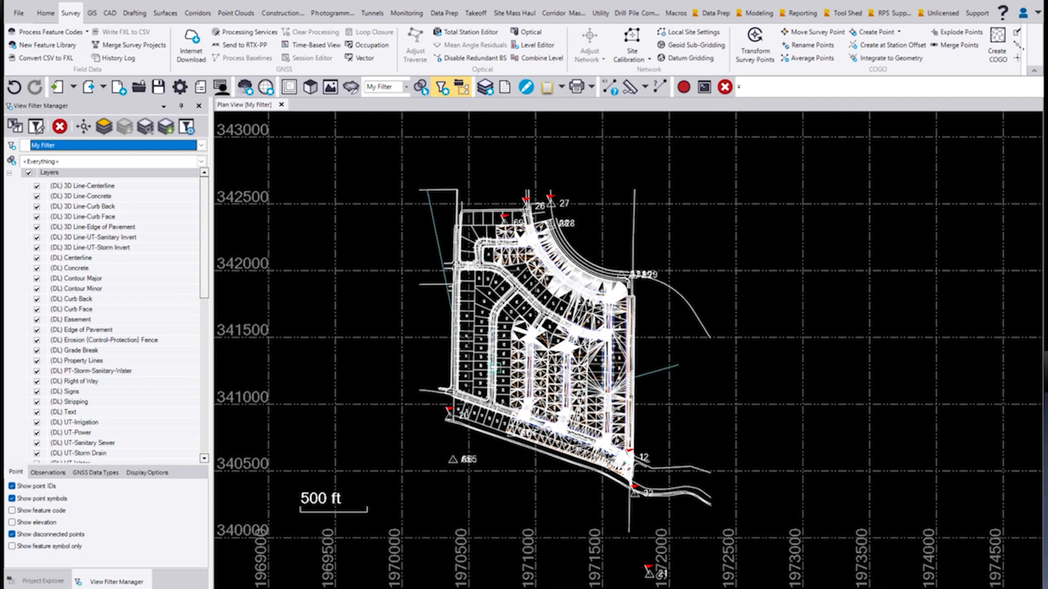
click(496, 367)
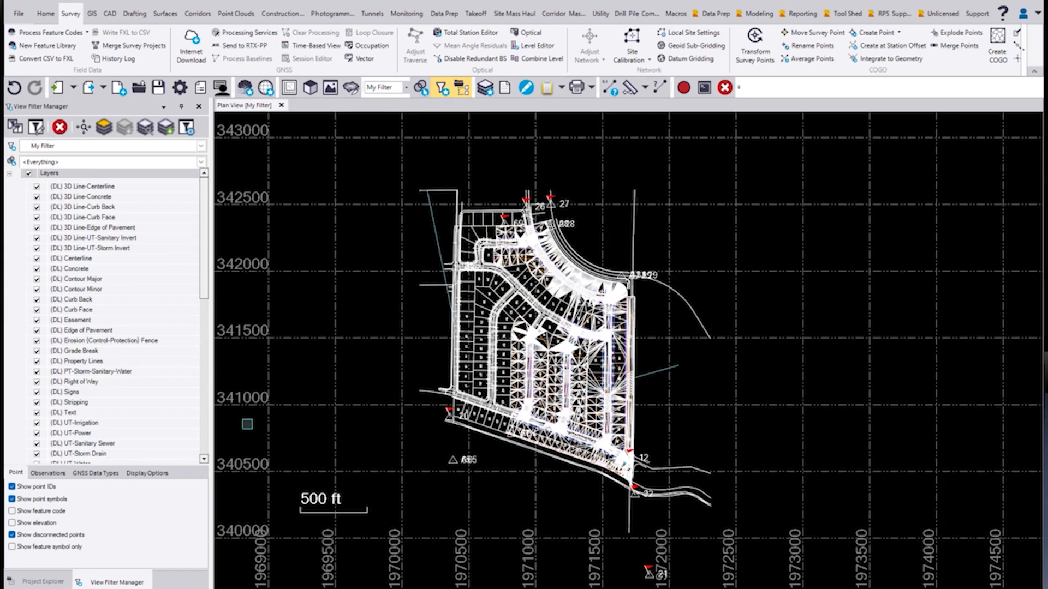
scroll(72, 318, down, 5)
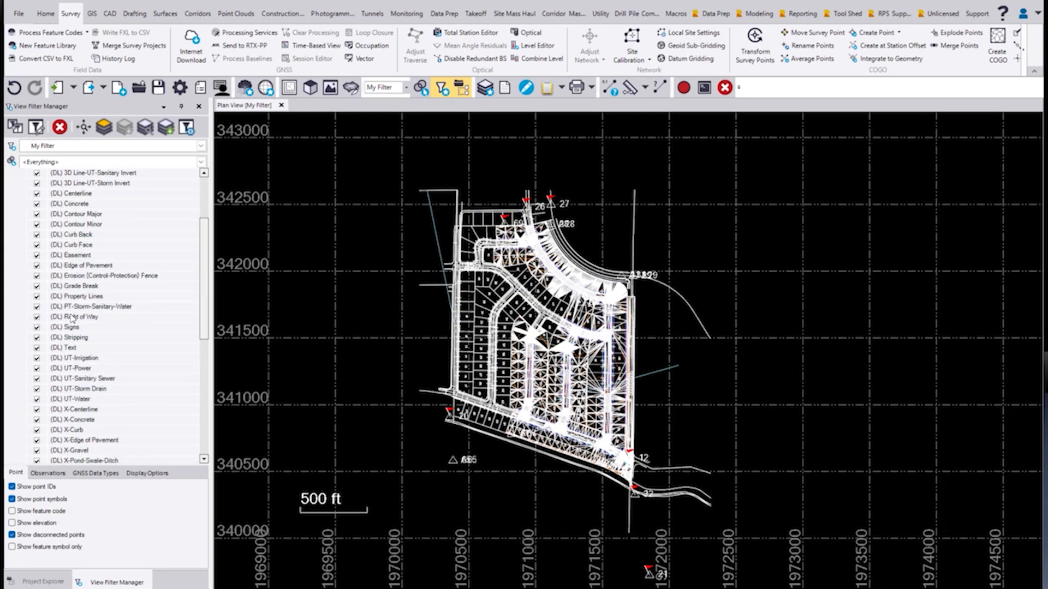
scroll(72, 317, down, 3)
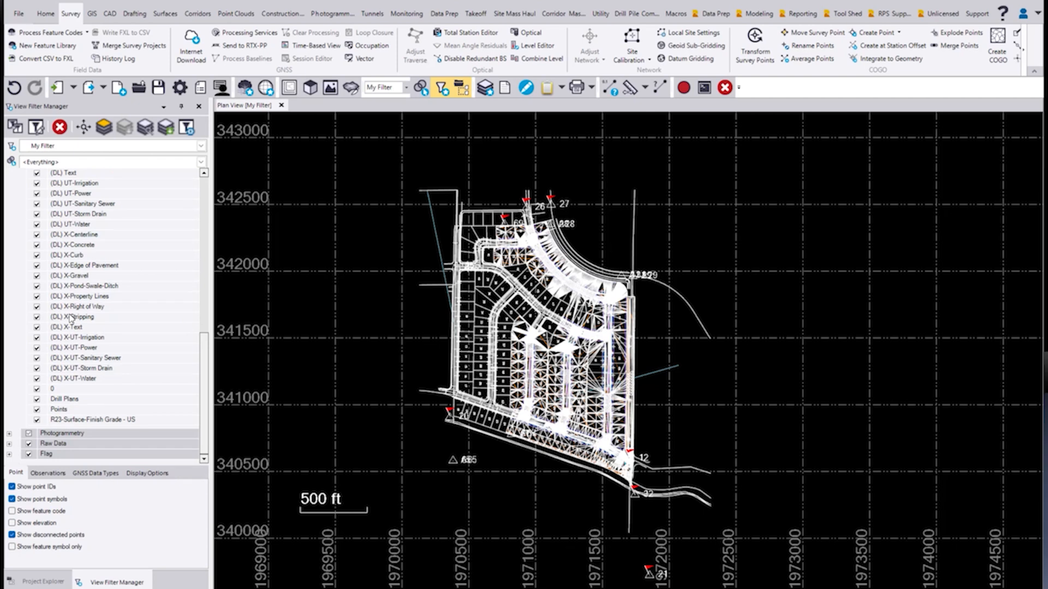
scroll(46, 343, up, 8)
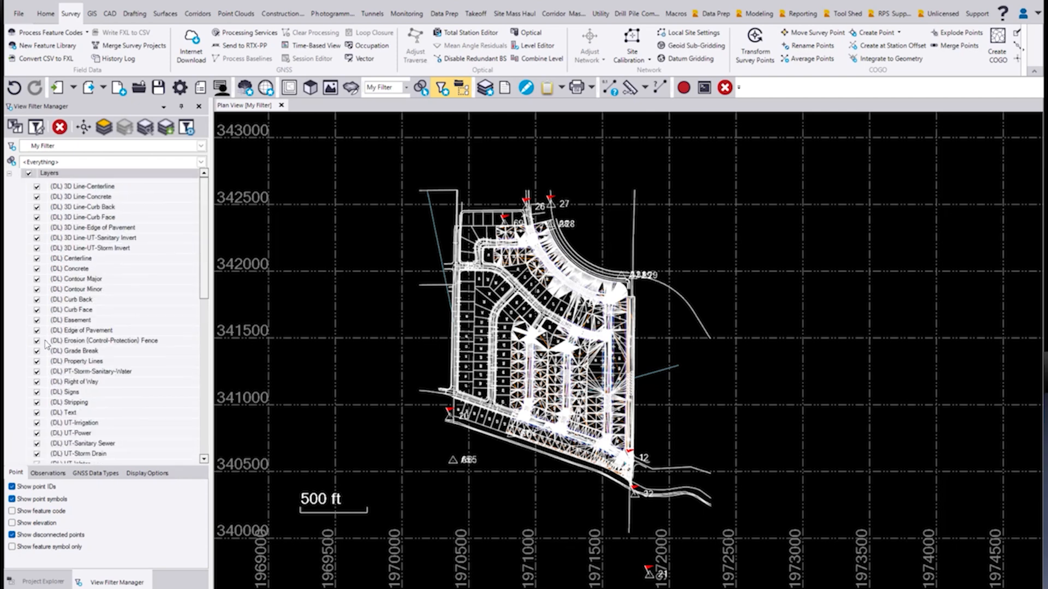
click(29, 173)
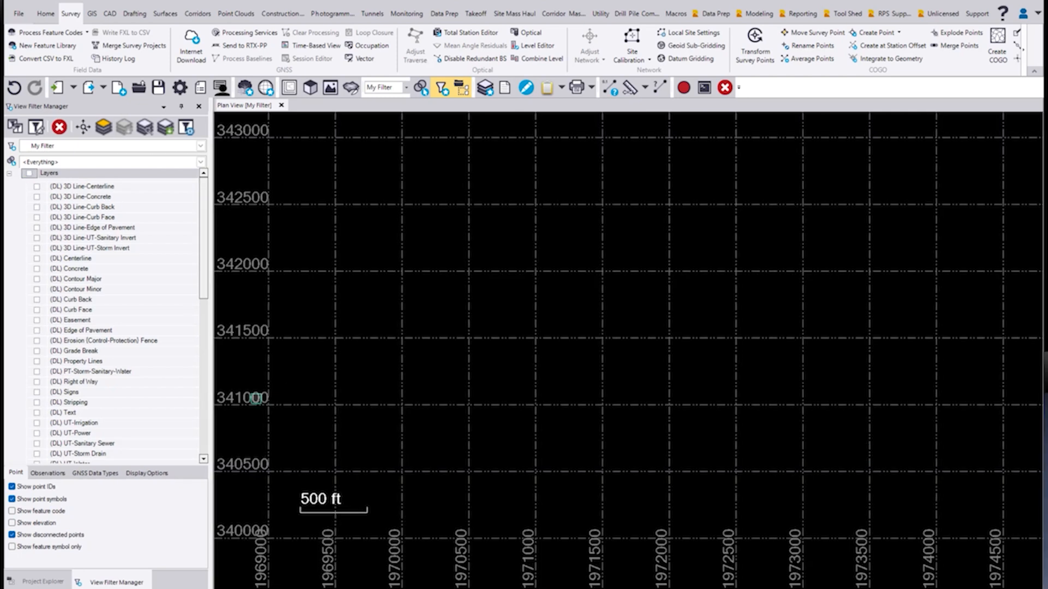
scroll(63, 354, down, 6)
scroll(62, 353, down, 2)
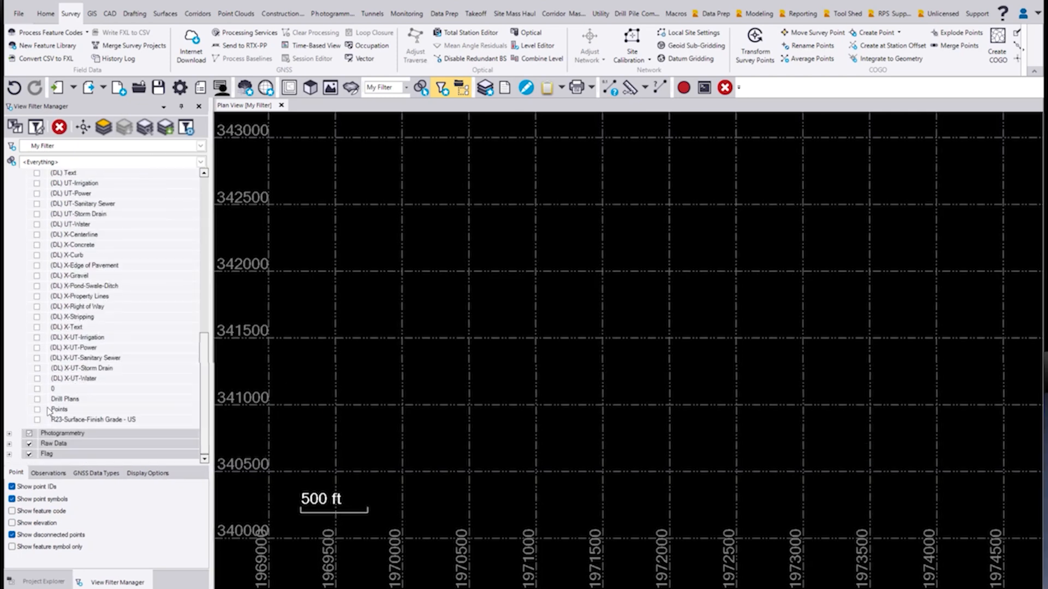
click(36, 421)
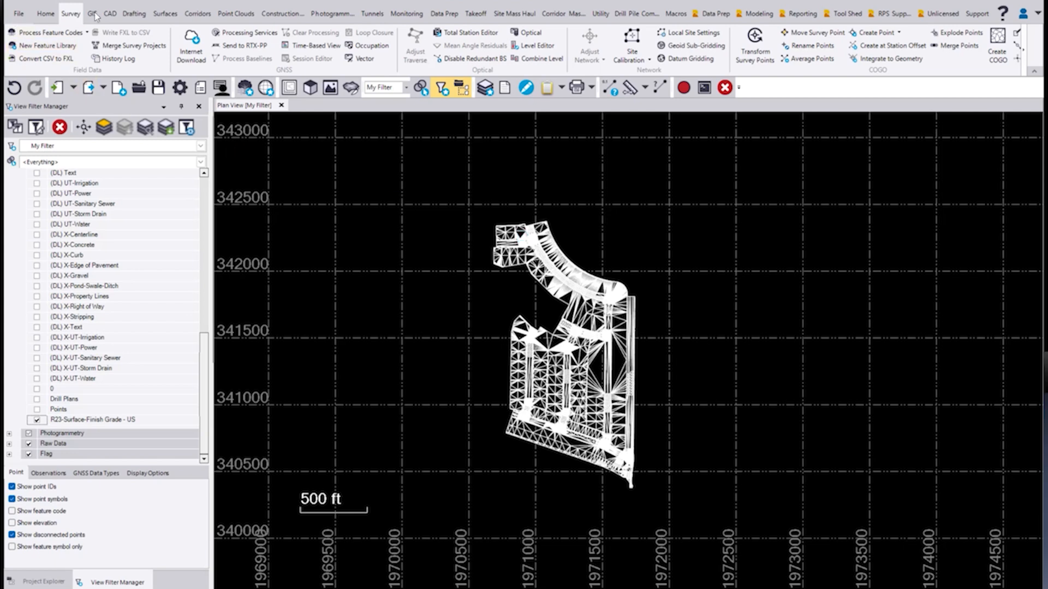
Start a new surface named FG SURFACE and classify it as Design.
click(165, 14)
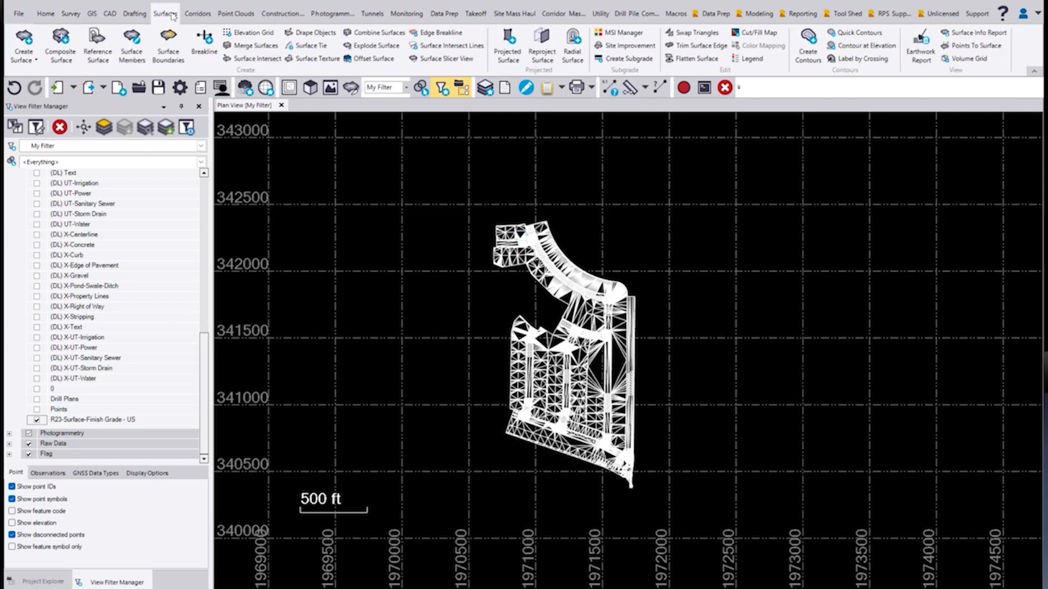
click(24, 38)
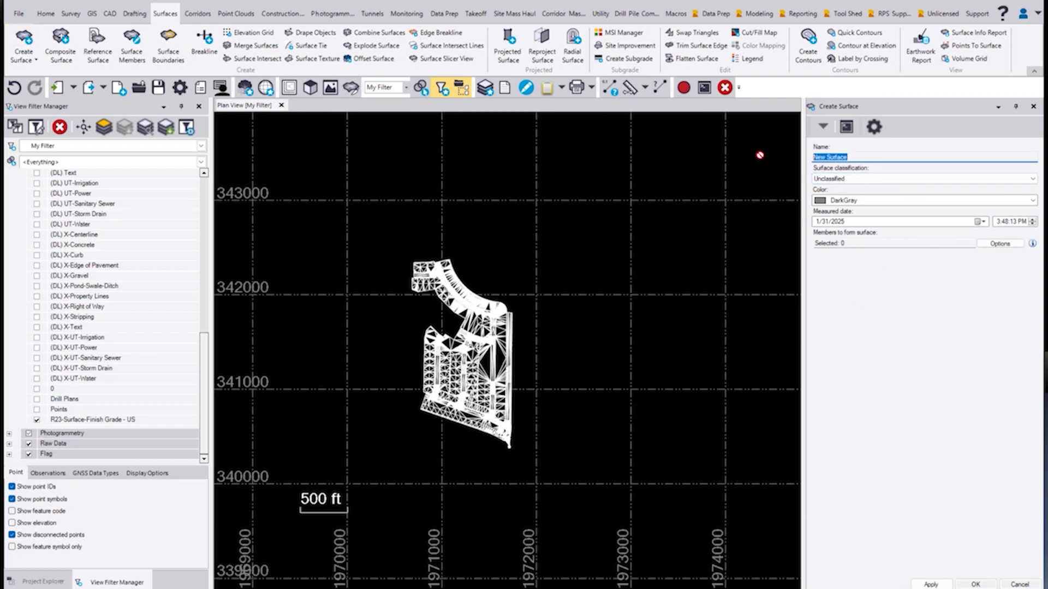
text(fg)
click(836, 183)
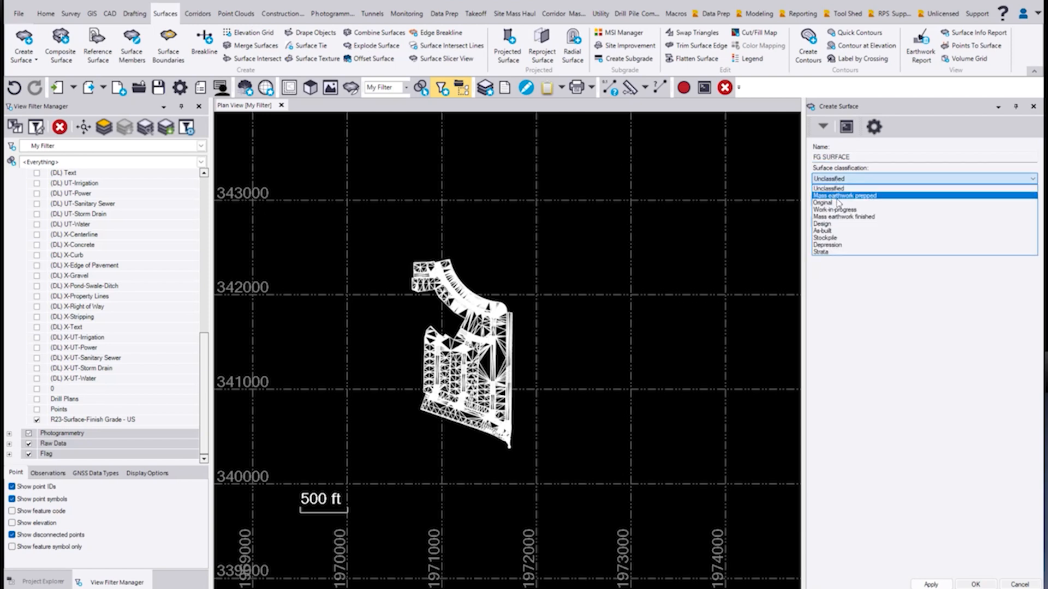
click(835, 210)
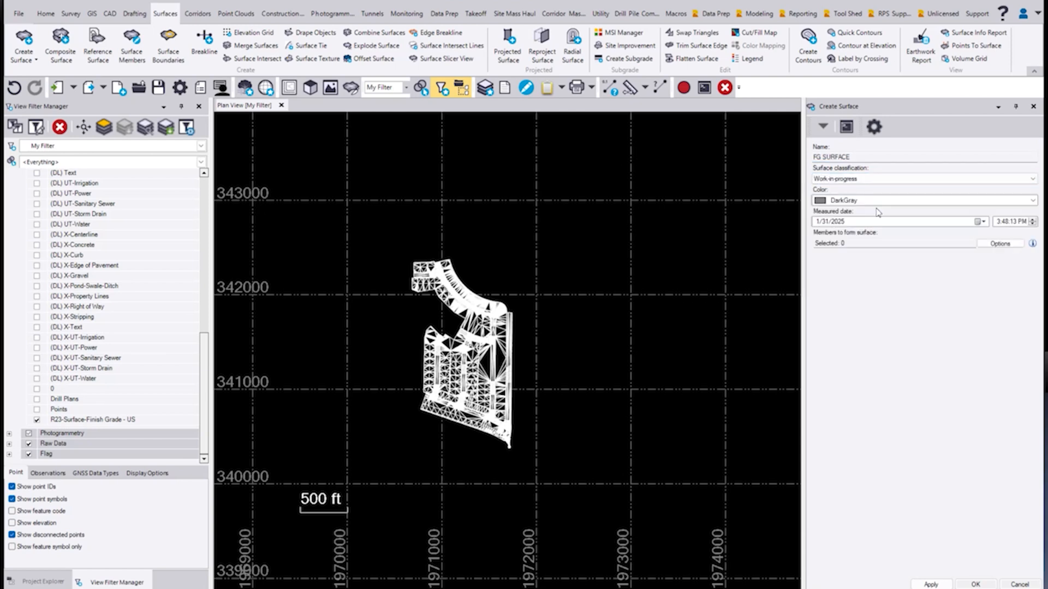
click(835, 179)
click(873, 233)
Select all visible finish grade objects as the surface members and create the surface.
click(892, 243)
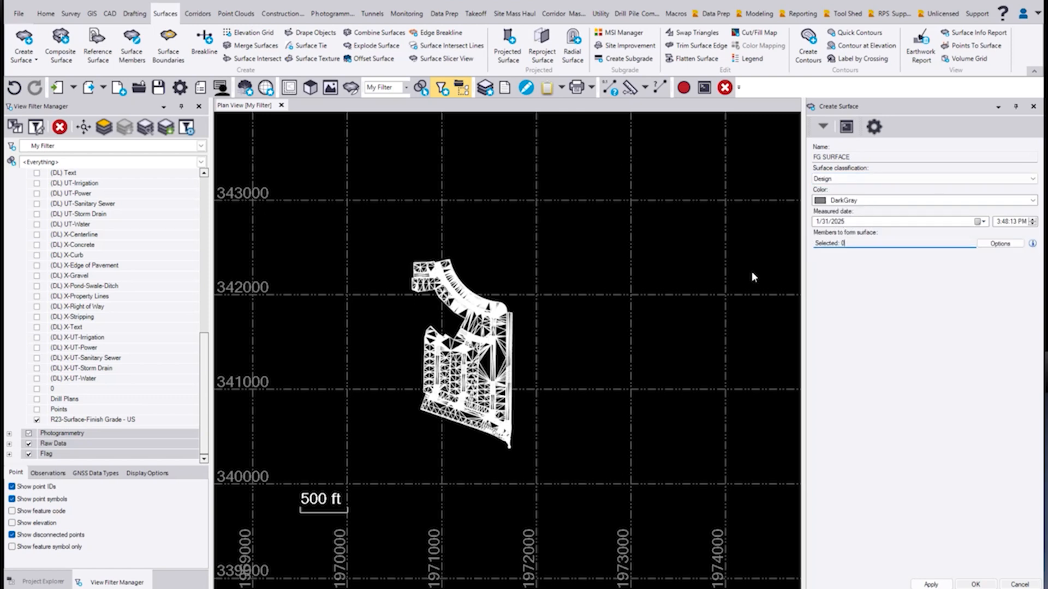
key(ctrl+a)
click(999, 244)
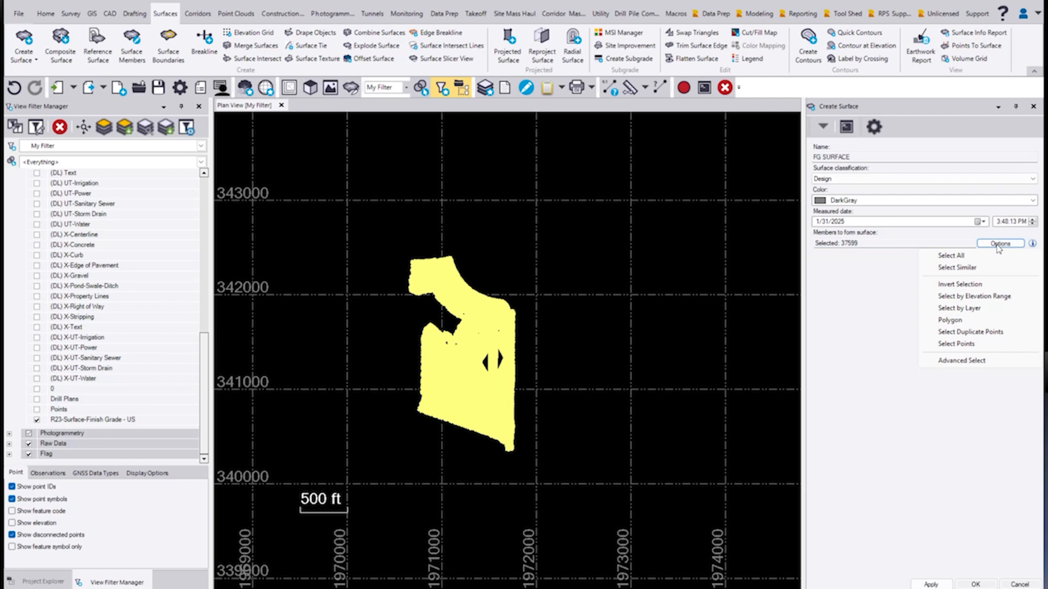
click(950, 256)
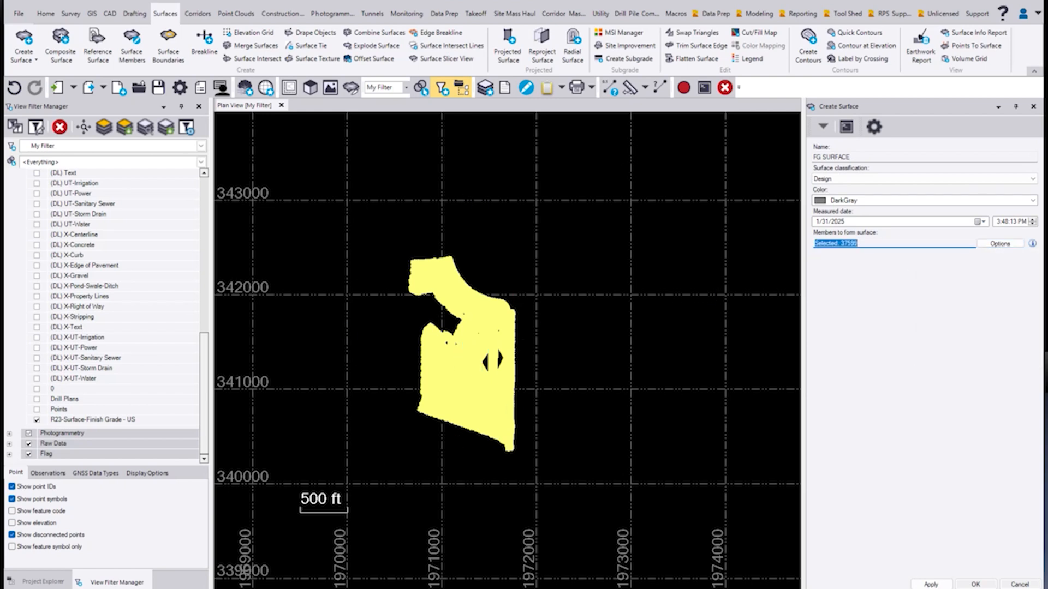
click(930, 585)
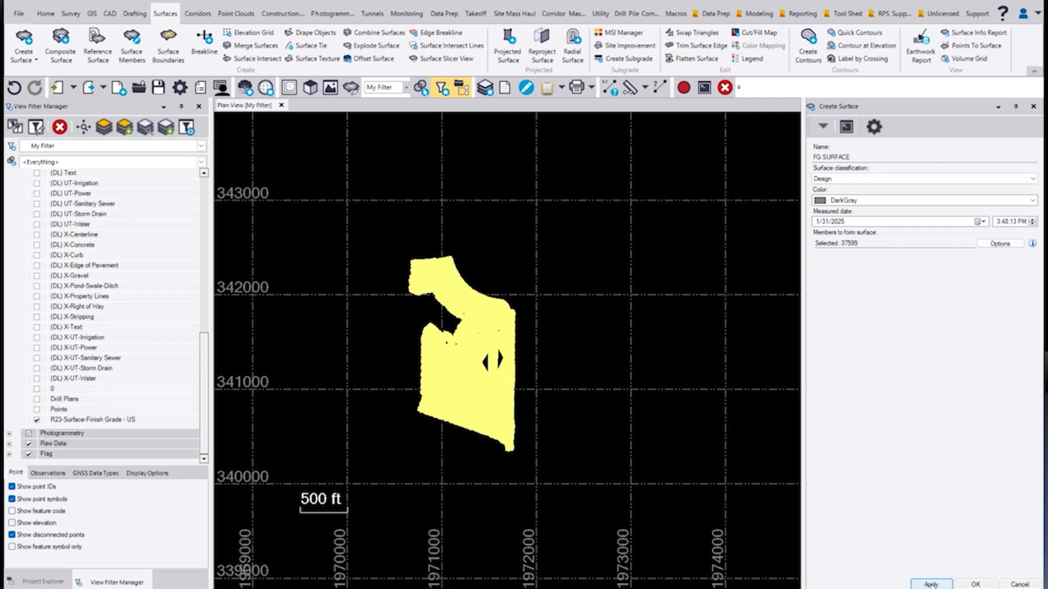
click(975, 585)
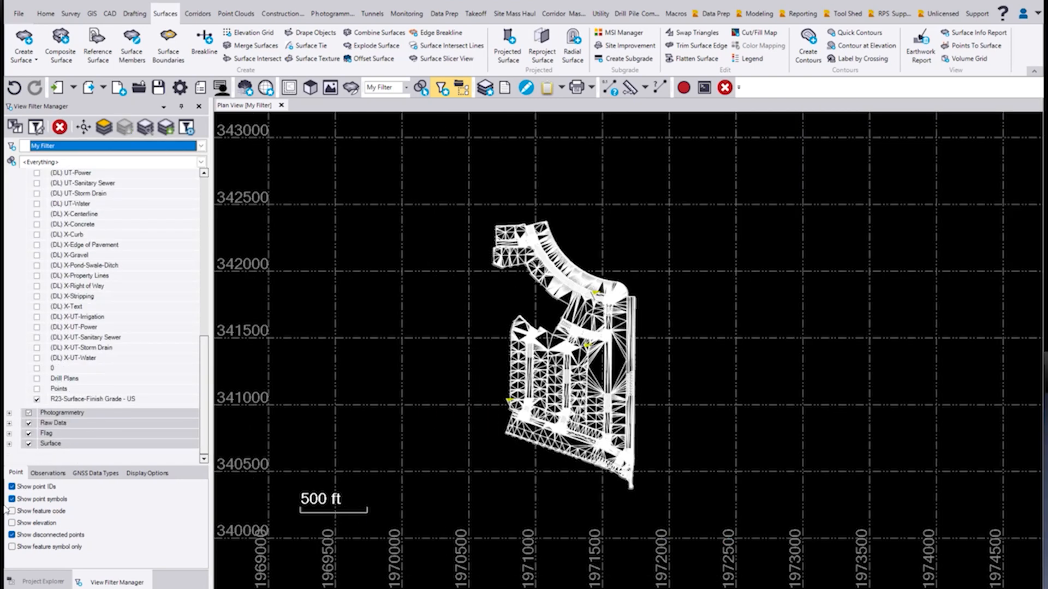
Show all layers in the view filter except R23-Surface-Finish Grade - US.
click(36, 400)
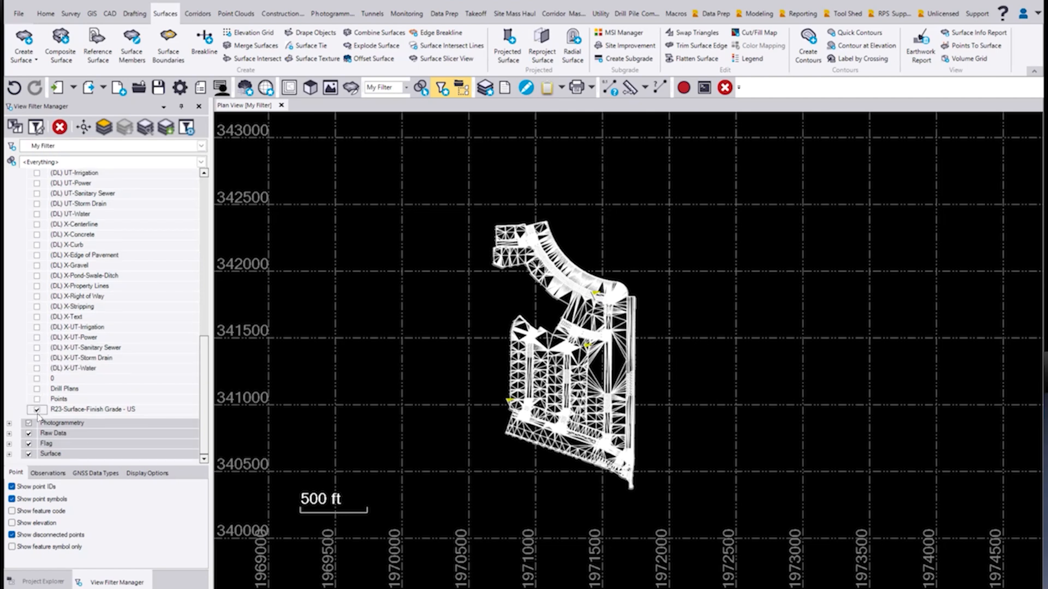
click(37, 410)
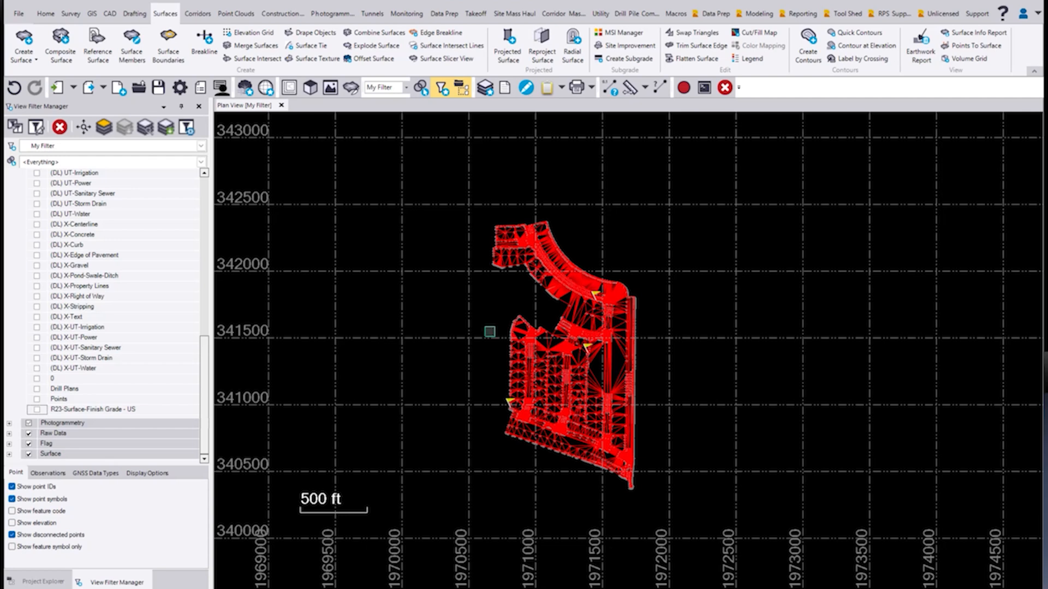
scroll(90, 270, up, 8)
click(28, 173)
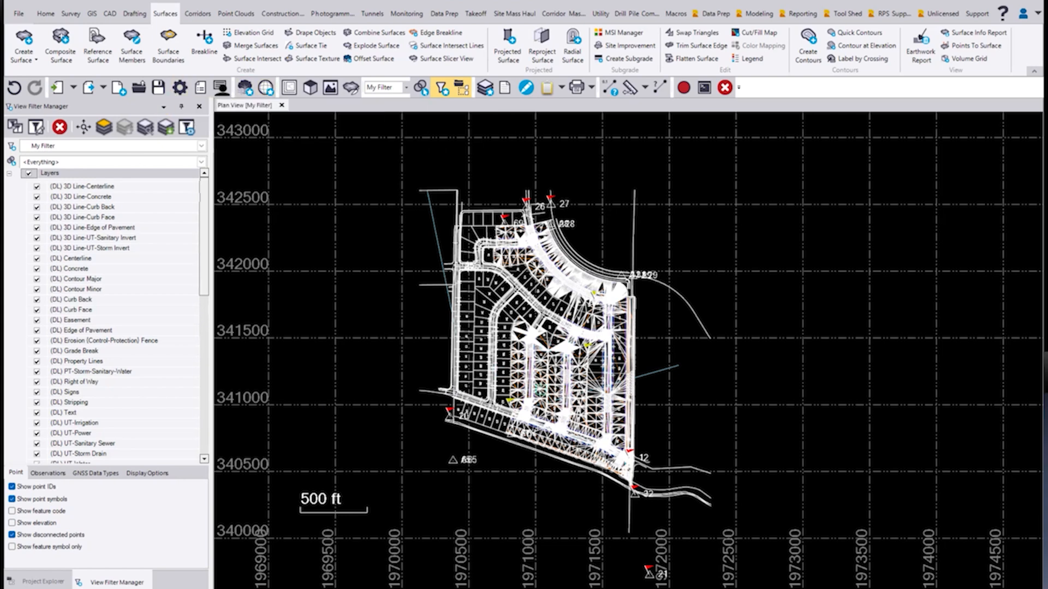
scroll(511, 372, up, 3)
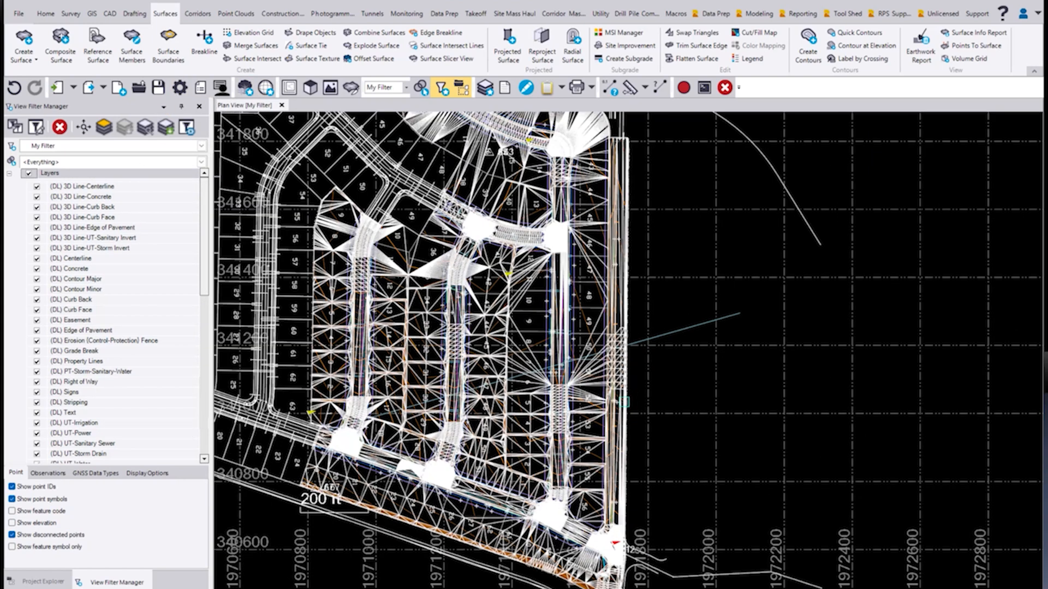
scroll(56, 388, down, 8)
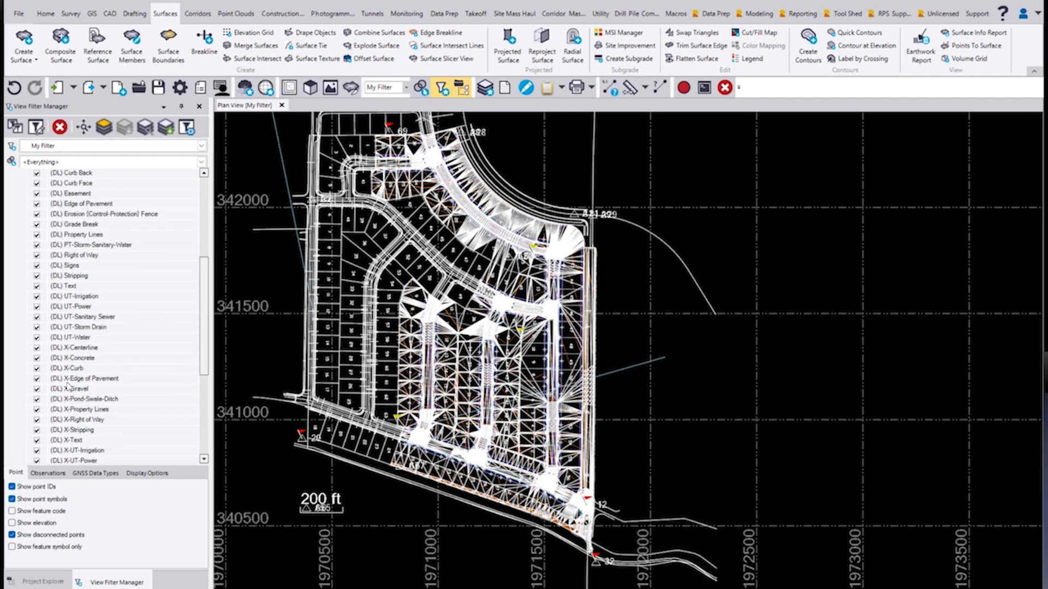
click(36, 409)
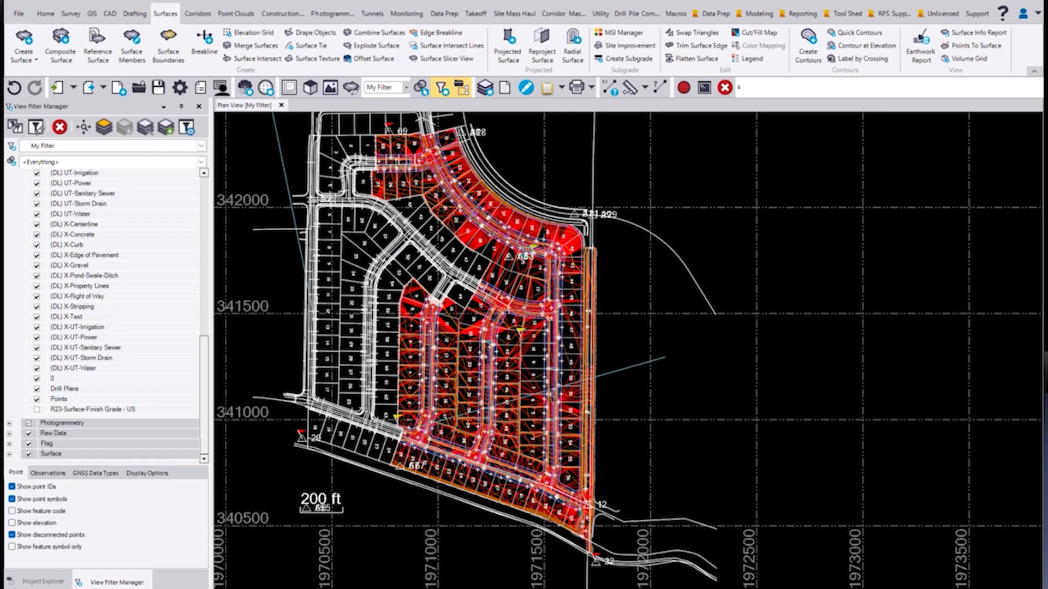
scroll(526, 252, down, 2)
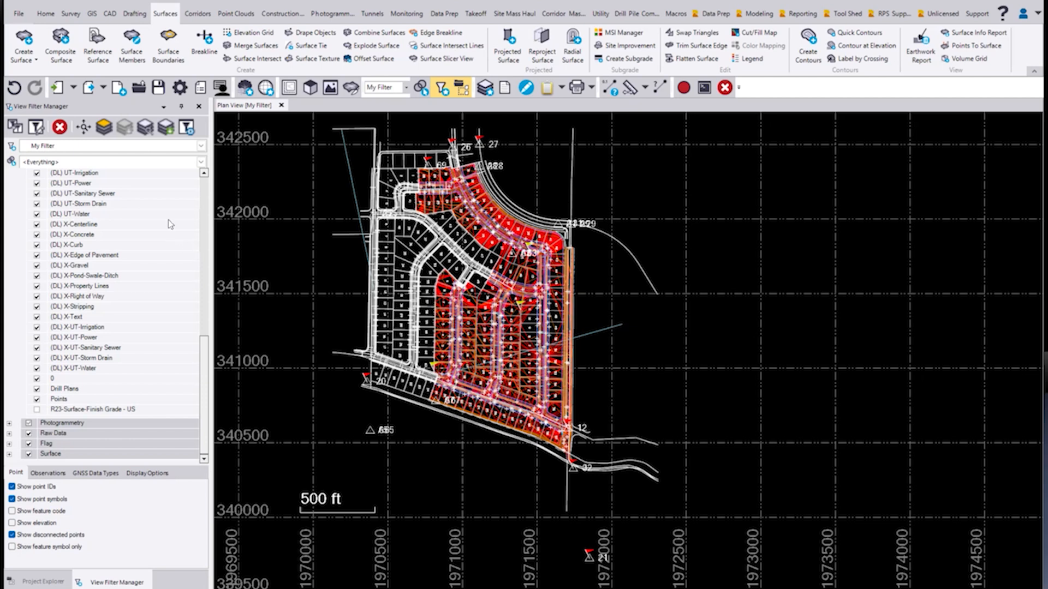
Start assigning a WorksManager project and choose the Offline account.
click(280, 14)
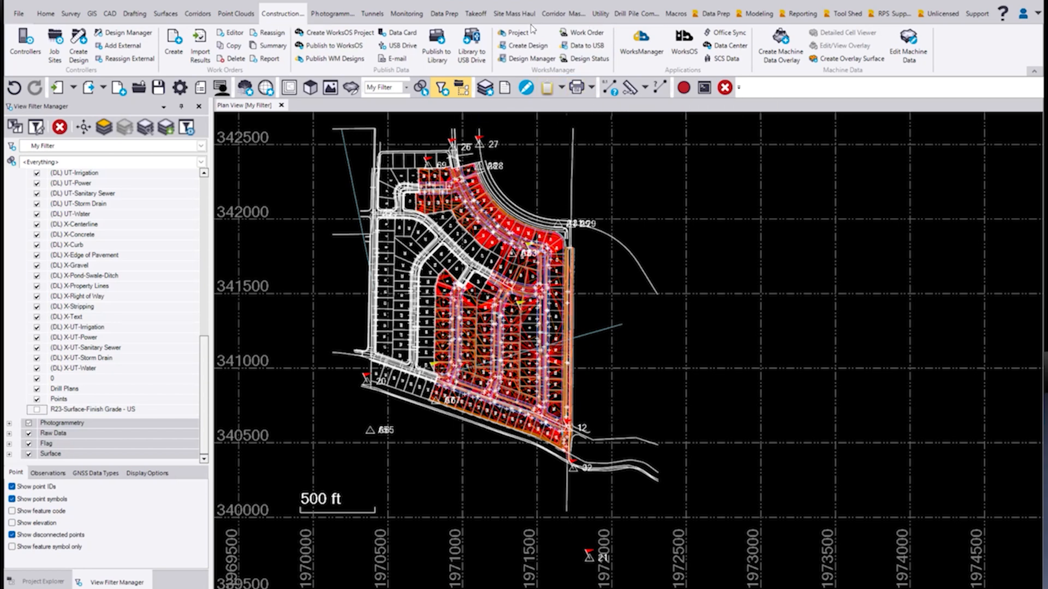
click(512, 34)
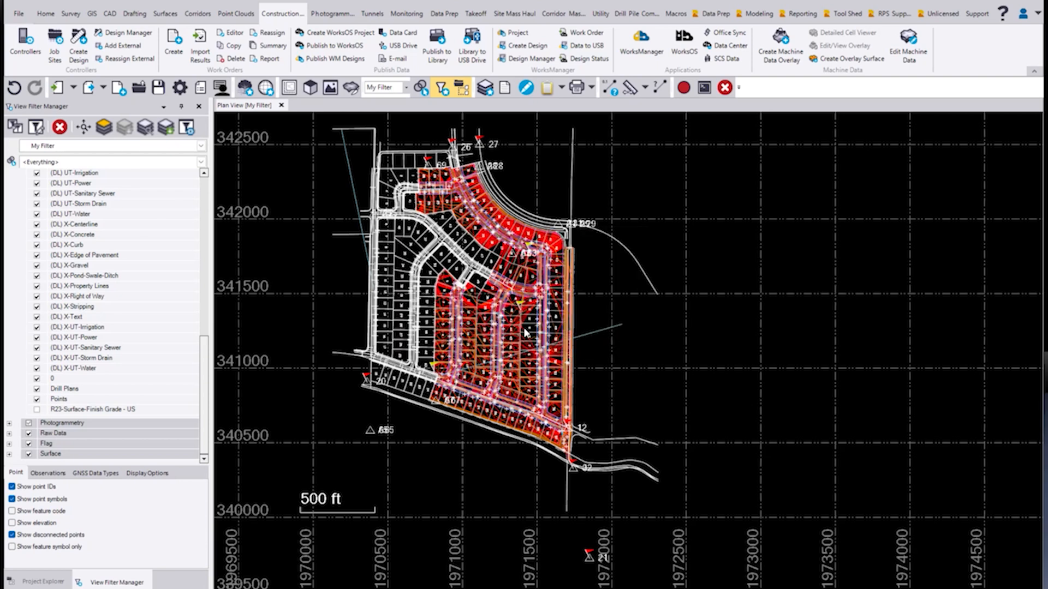
click(480, 202)
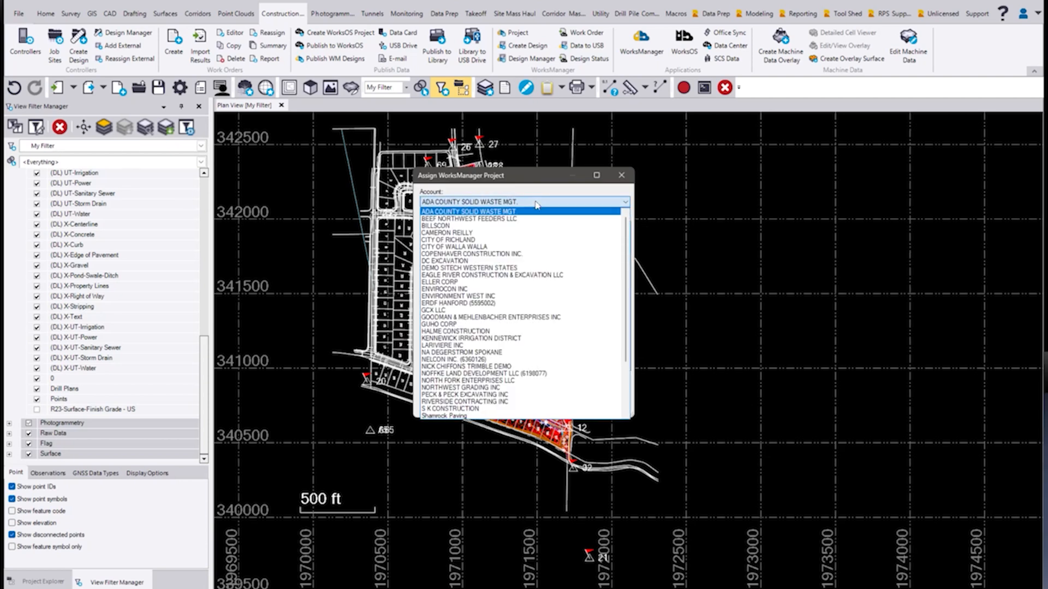
scroll(470, 309, down, 5)
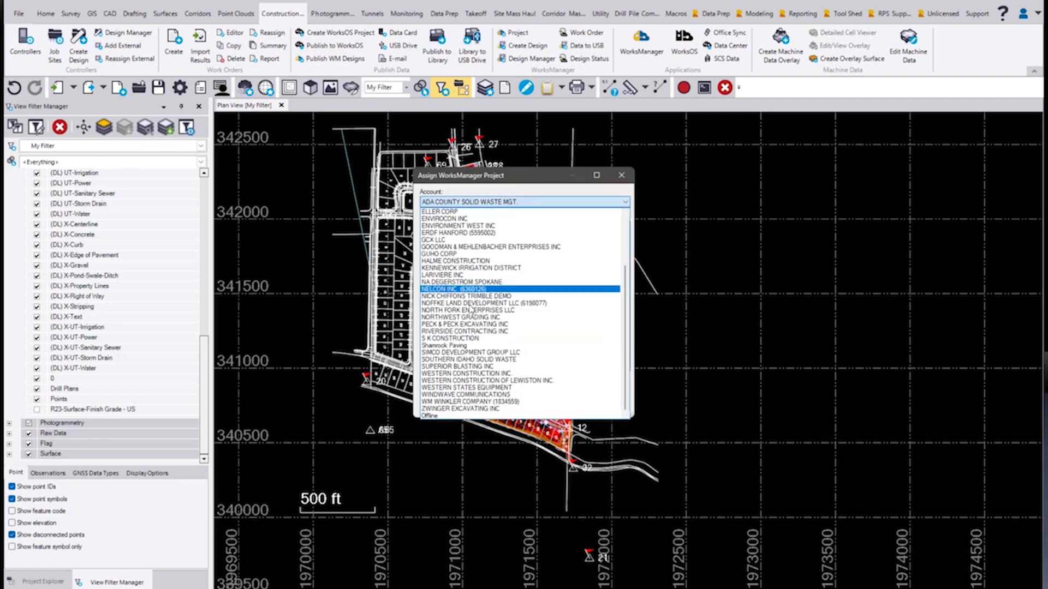
click(442, 416)
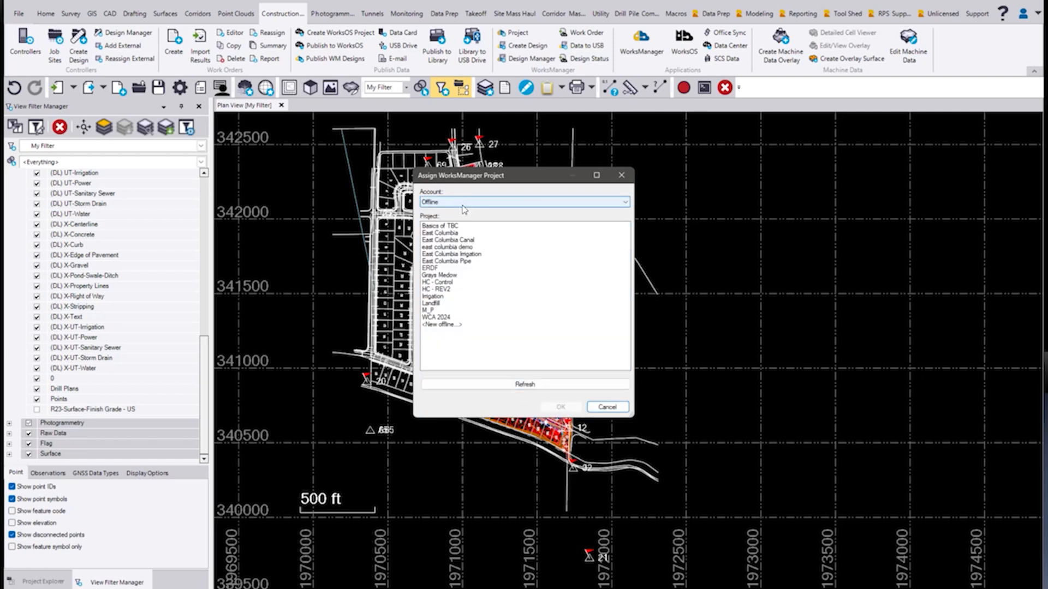
Create a new offline WorksManager project named TOPCON CONVERSION, assign it, and close the project settings.
click(438, 325)
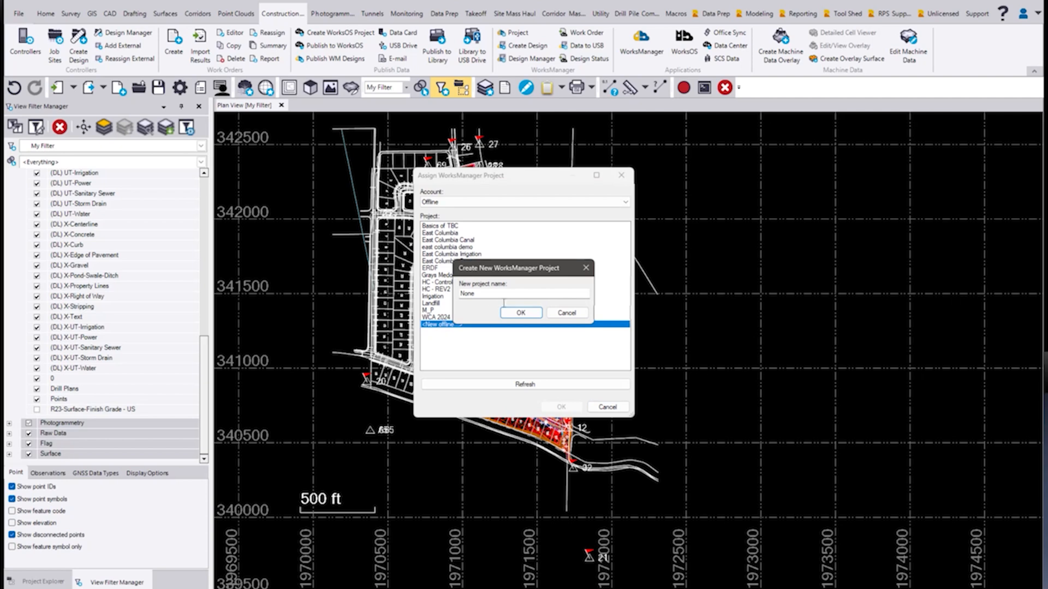
text(TOPCON CONVERSION)
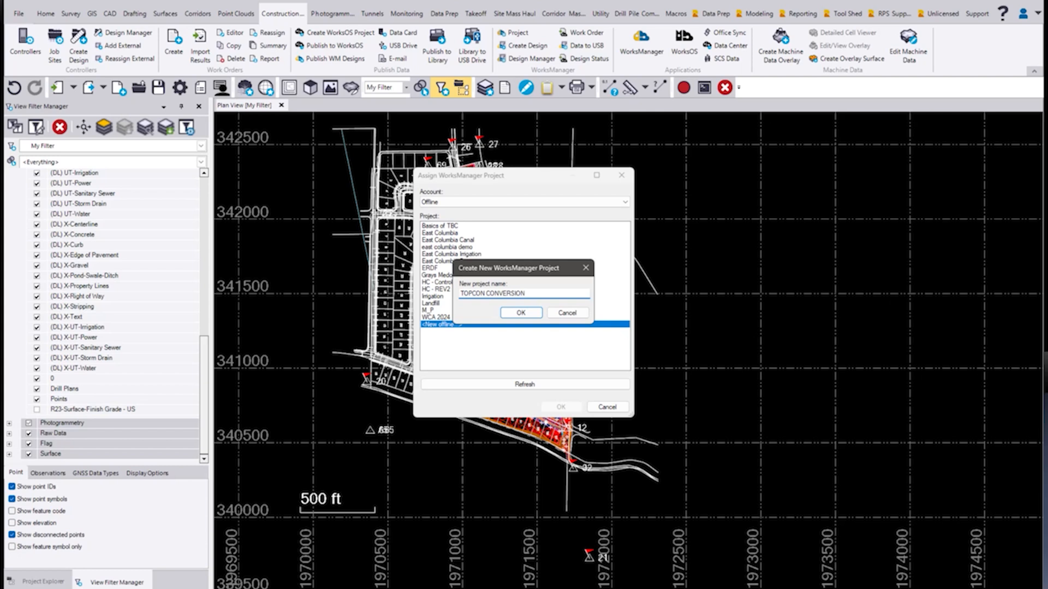
click(532, 317)
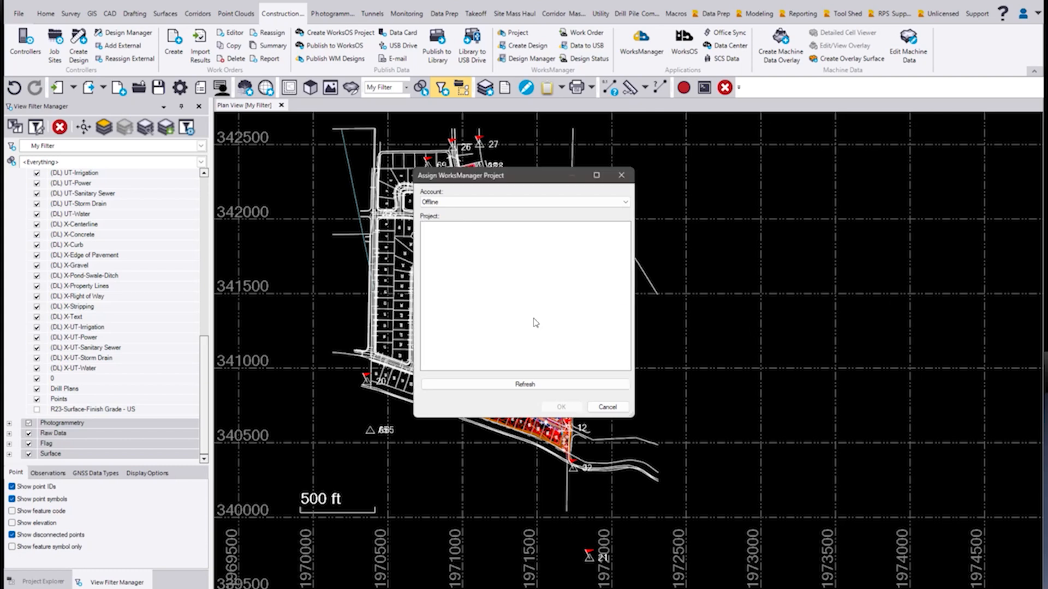
click(561, 407)
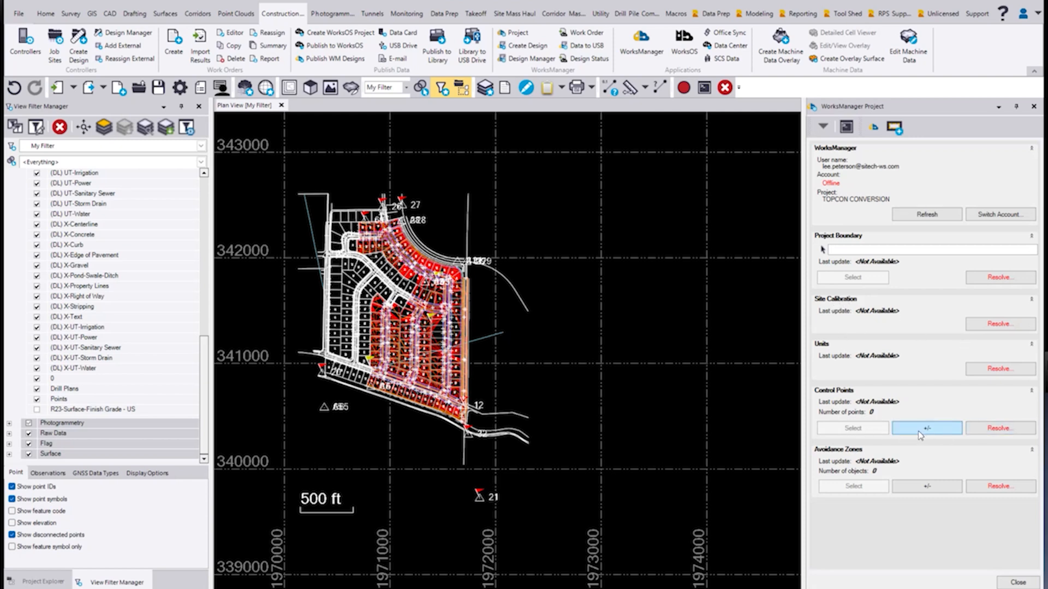
click(1018, 583)
Create a WorksManager design named FG in the TOPCON CONVERSION project.
click(521, 46)
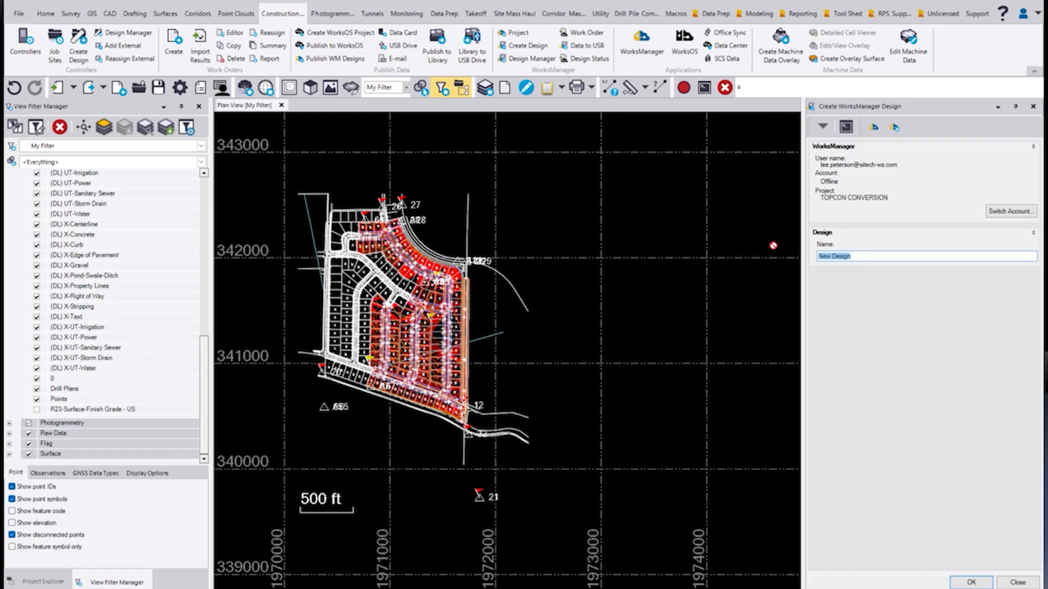
text(R)
click(965, 583)
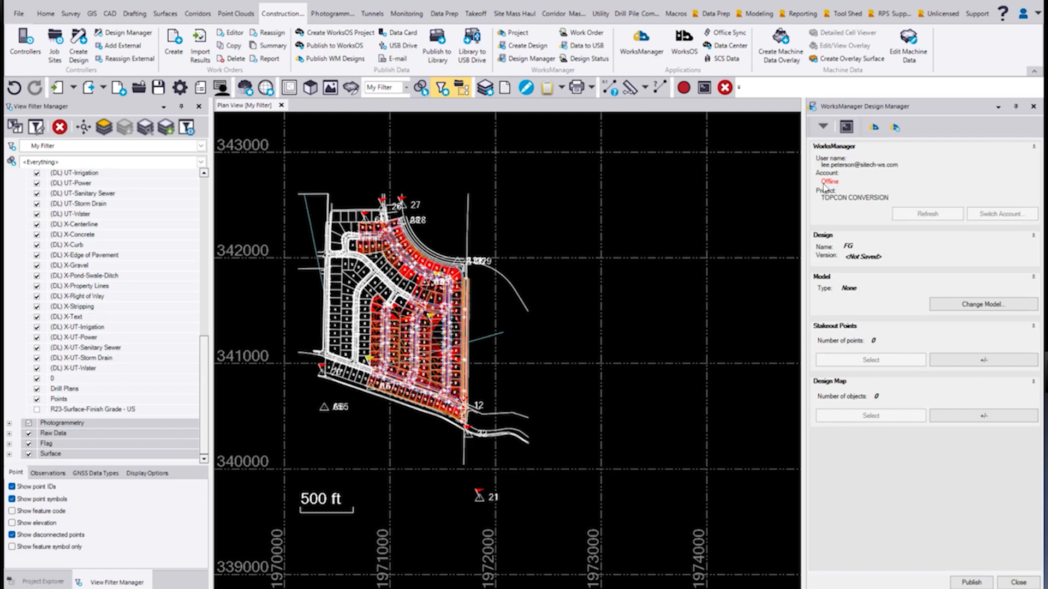
Change the FG design's model type to User-defined and add all visible objects to the model.
click(979, 308)
click(819, 245)
click(1004, 301)
click(952, 313)
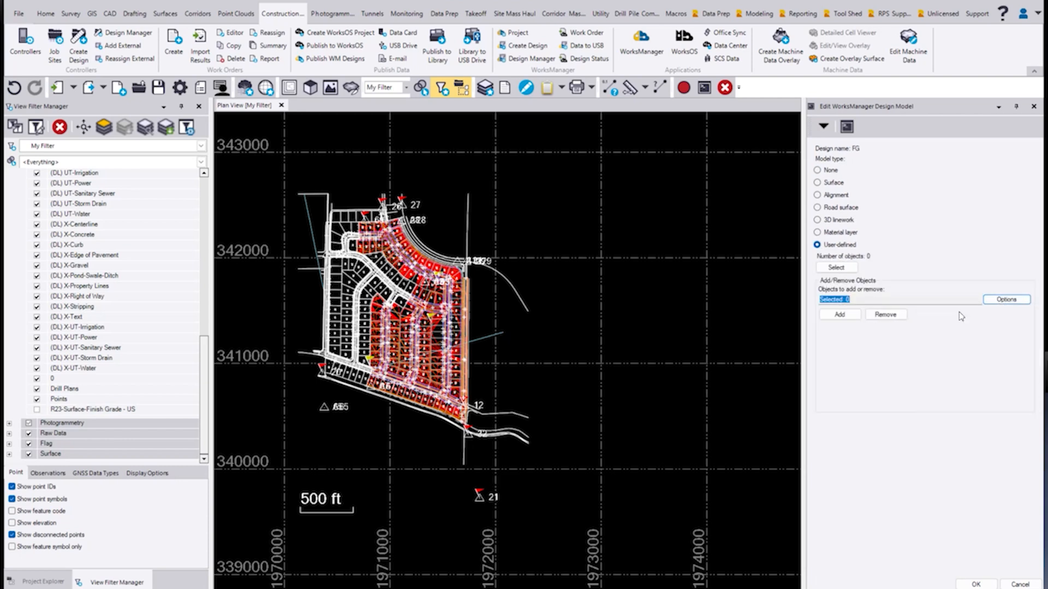
click(847, 316)
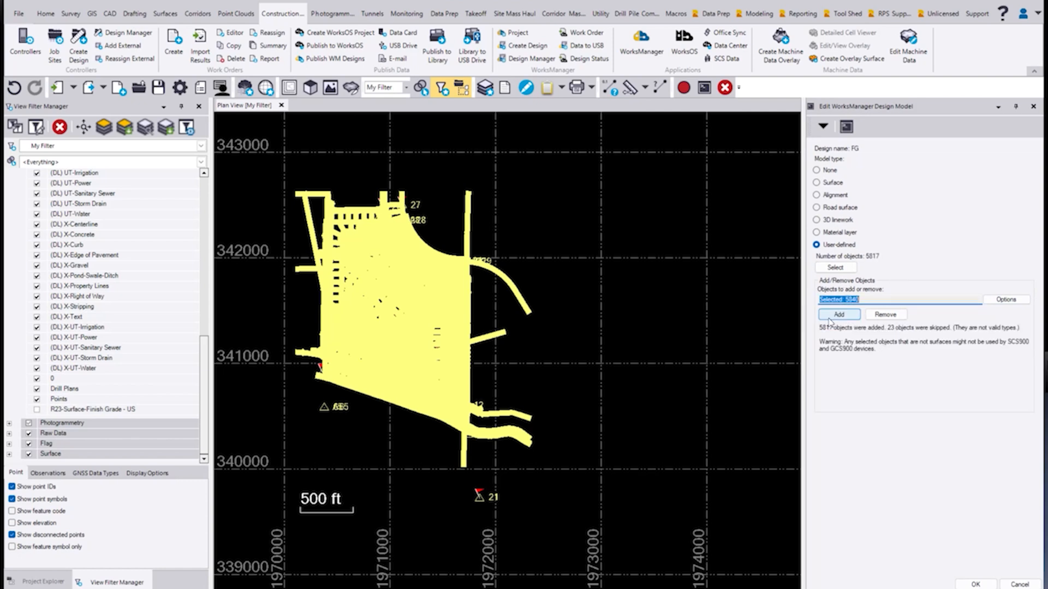
click(960, 584)
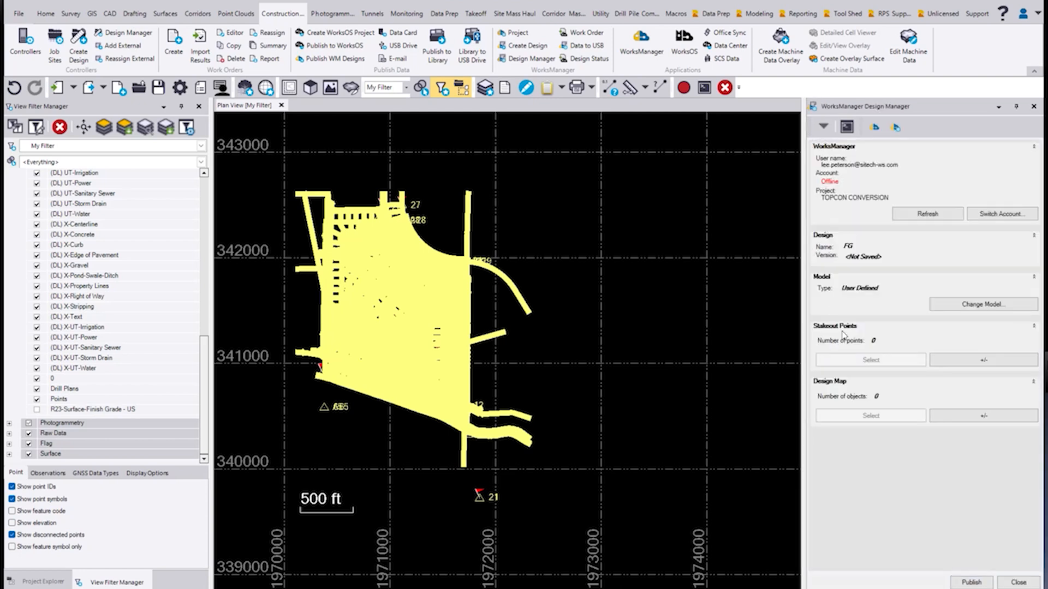
Add the selected objects to the FG design map and publish the design only to the local disk.
click(978, 417)
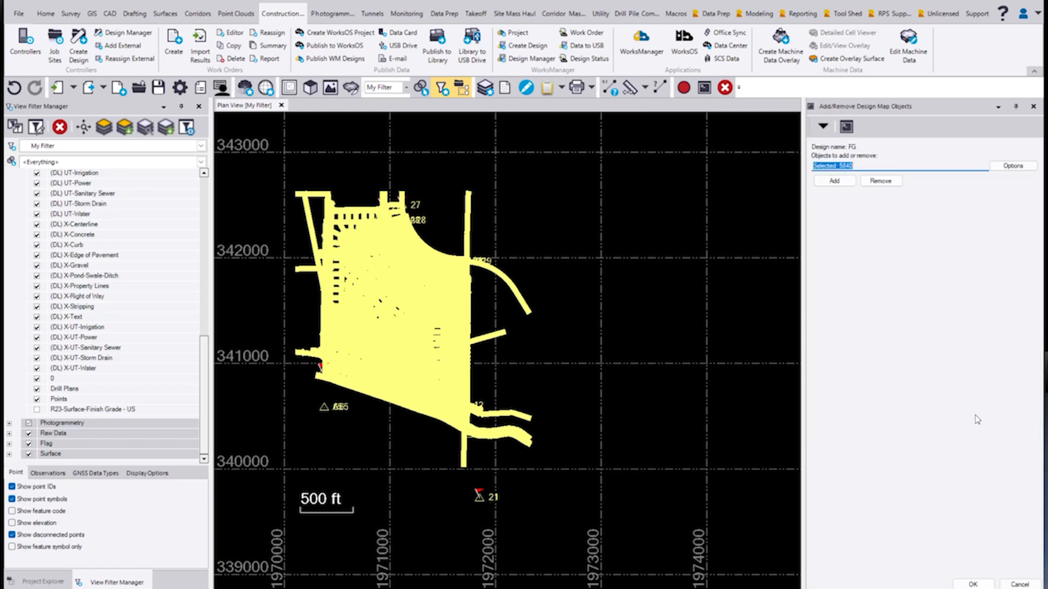
click(842, 183)
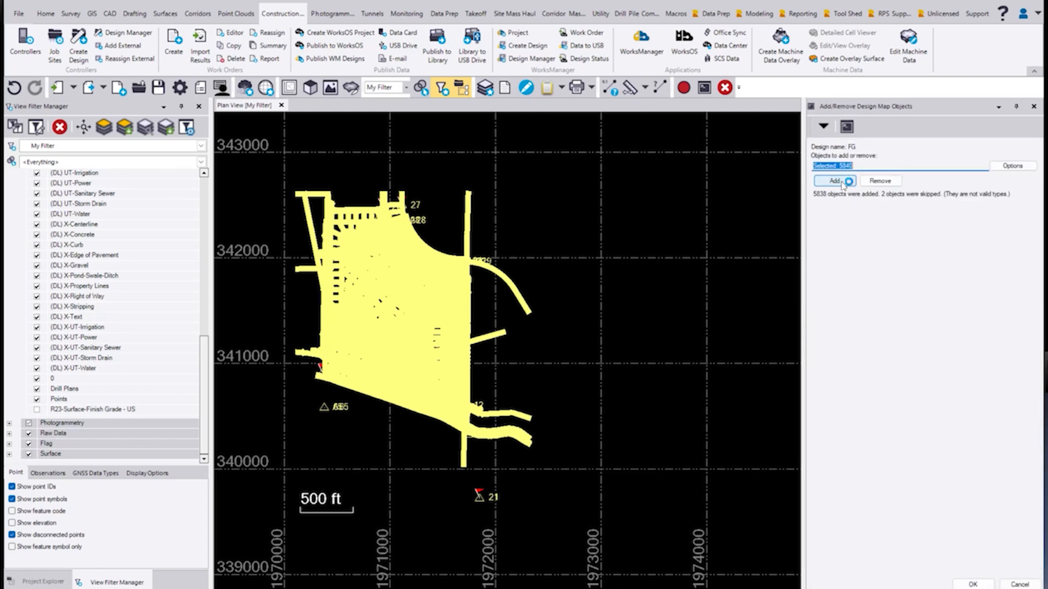
click(971, 583)
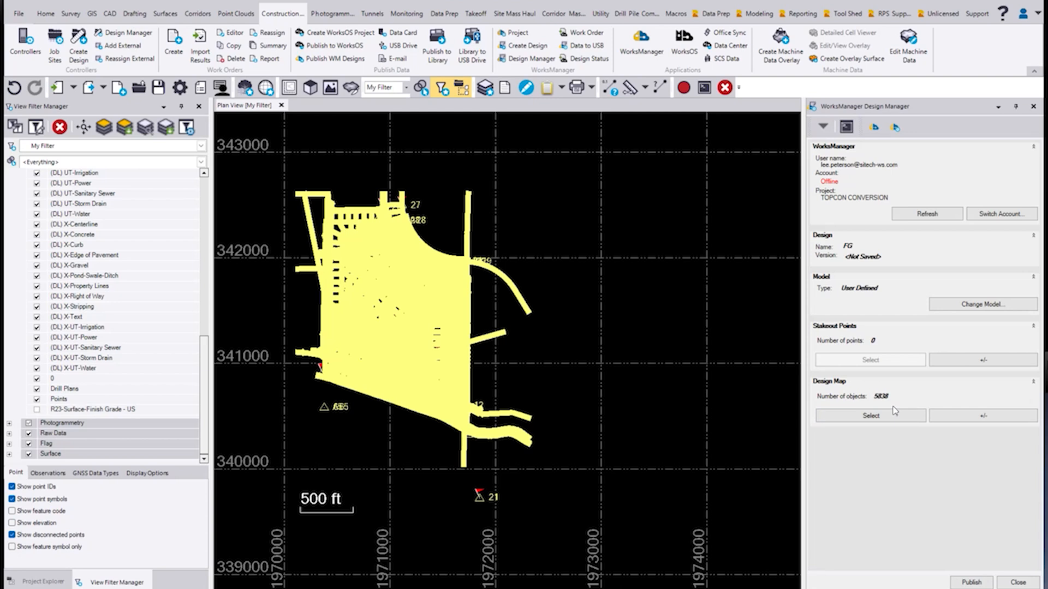
click(971, 583)
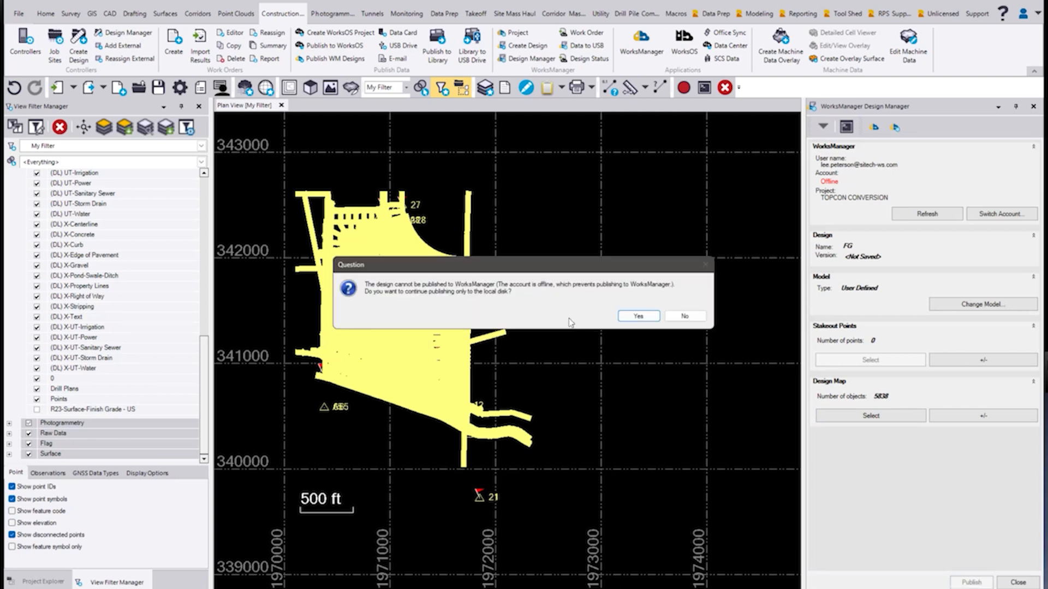
click(636, 316)
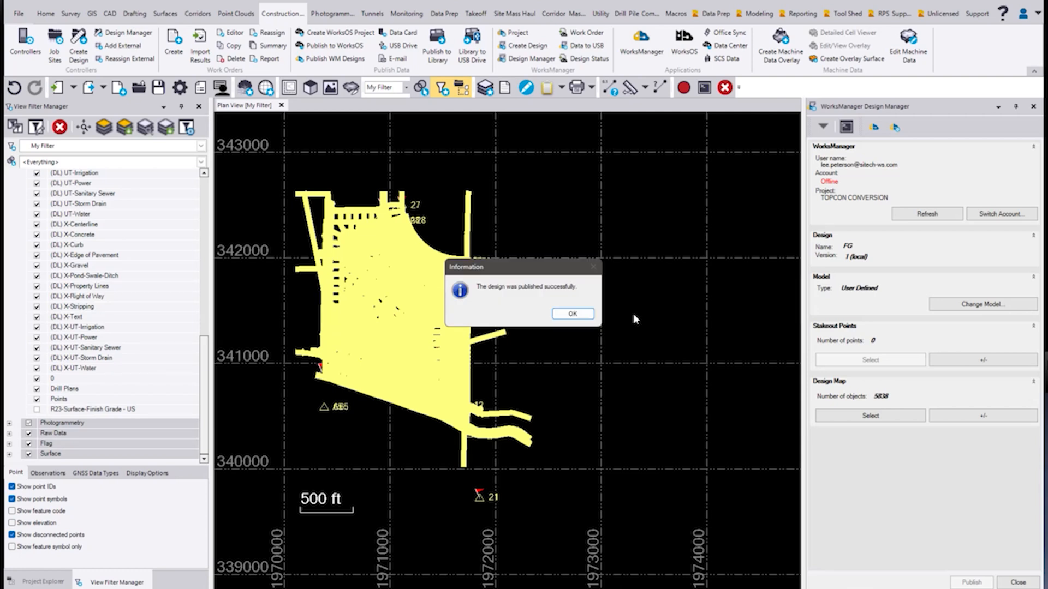
Publish the FG design's WorksManager field data, using the Topcon-Trimble conversion folder in Documents as the USB flash drive location.
click(573, 314)
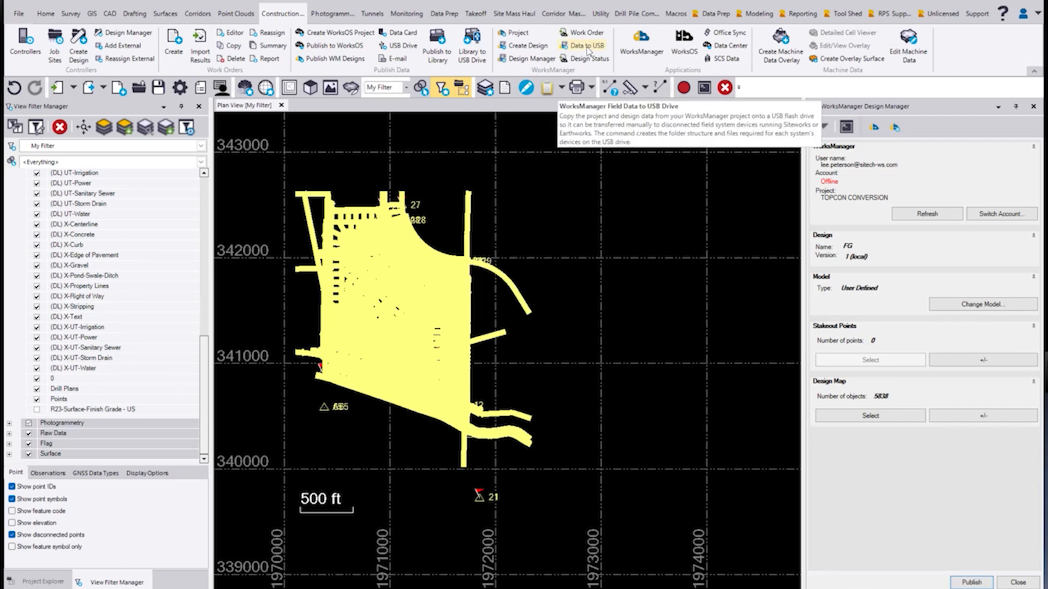
click(588, 46)
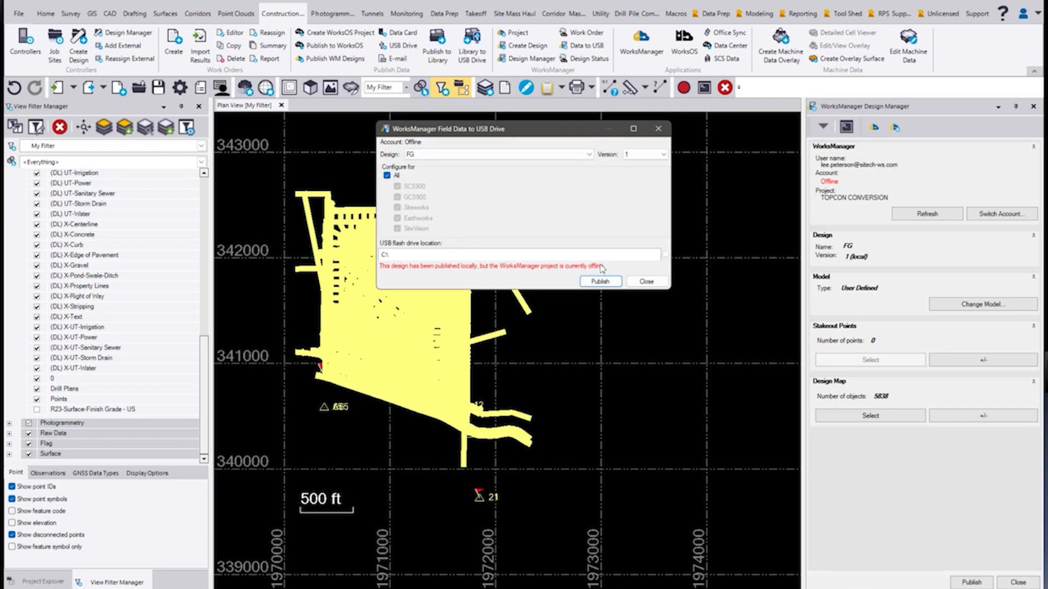
click(665, 254)
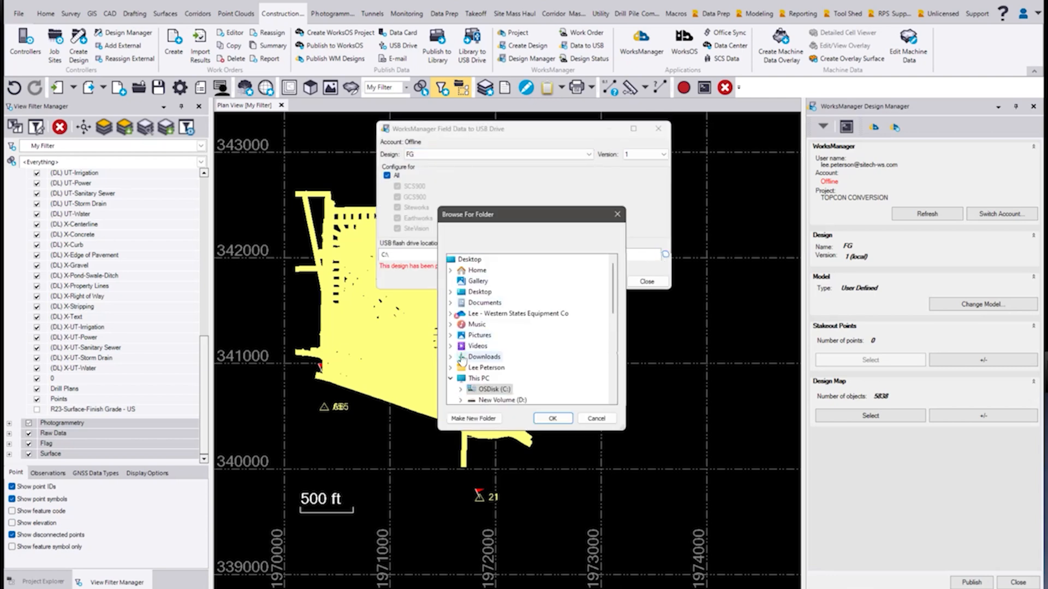
scroll(488, 382, down, 3)
scroll(487, 382, down, 3)
scroll(477, 355, up, 5)
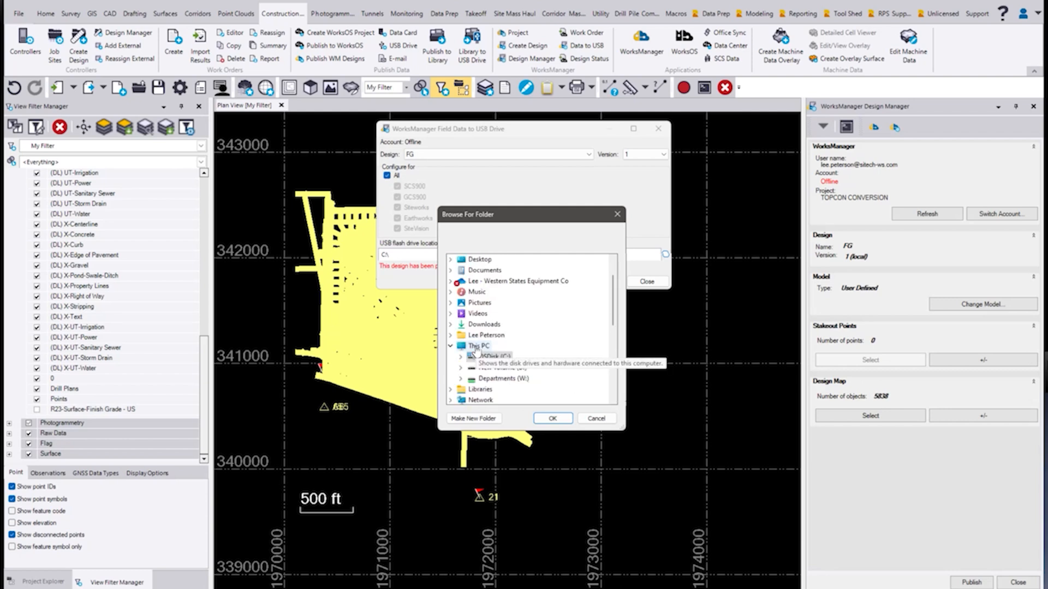
click(481, 271)
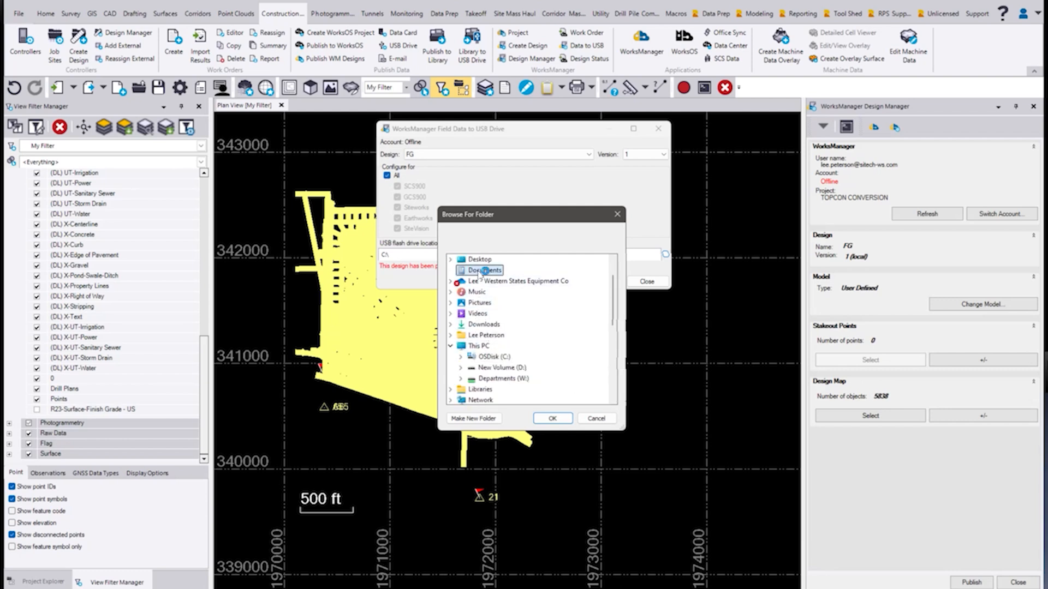
scroll(501, 336, down, 10)
scroll(501, 338, down, 4)
click(508, 357)
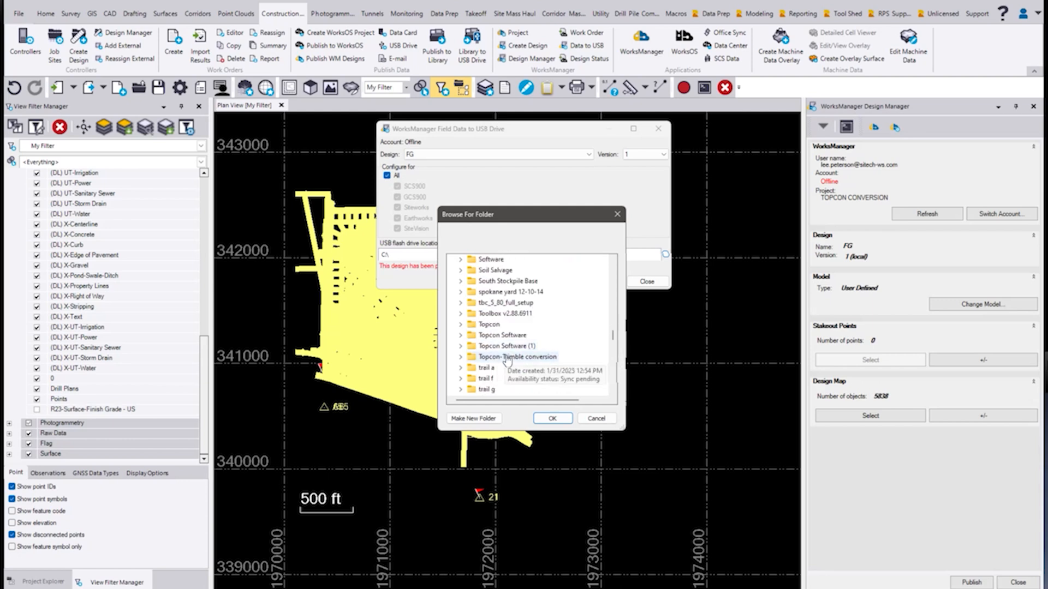
click(552, 418)
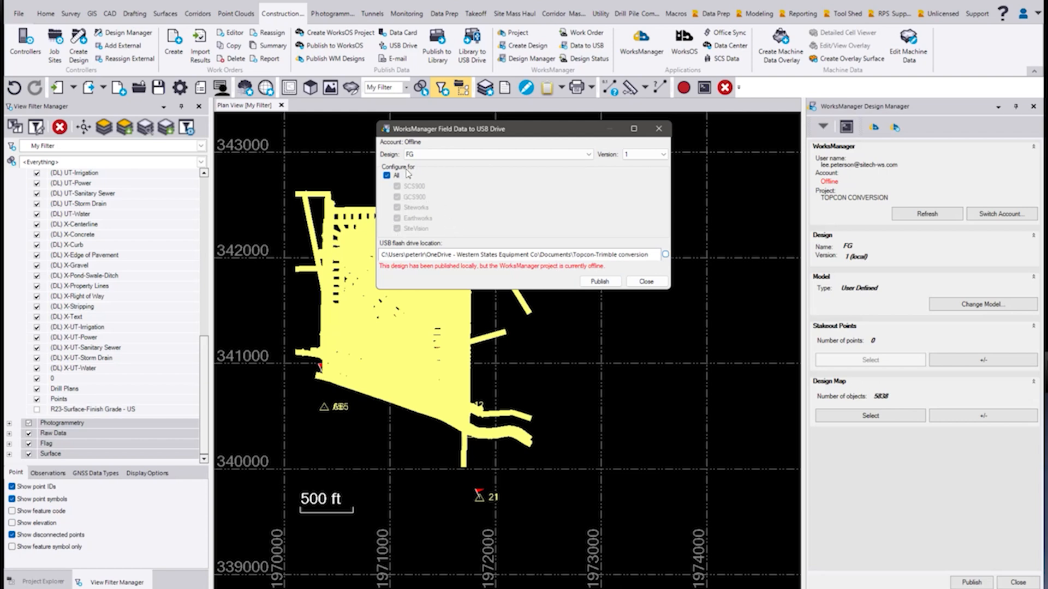
click(599, 281)
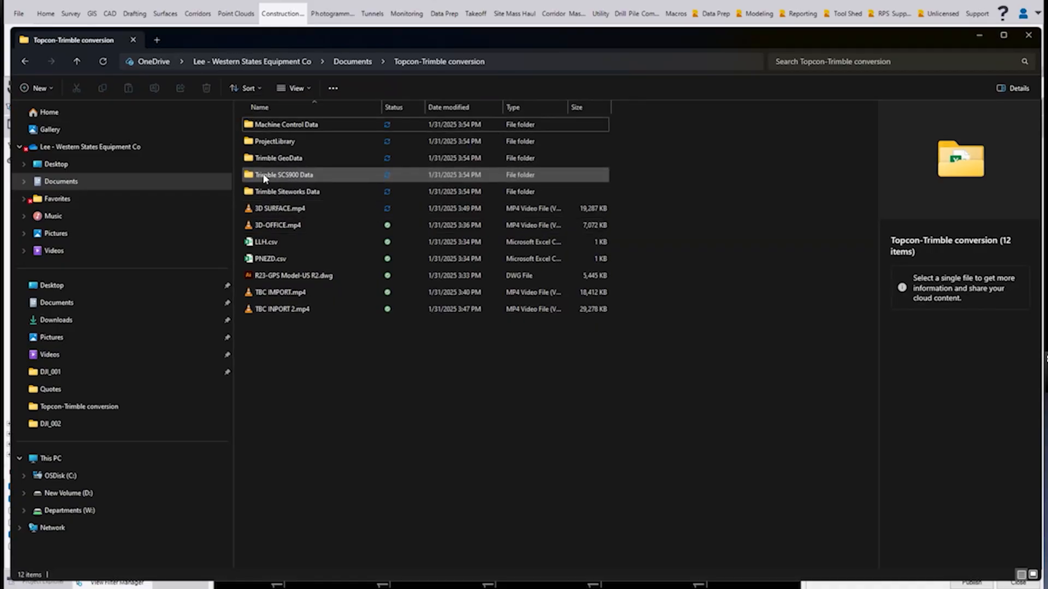
In File Explorer, examine the published Machine Control Data, ProjectLibrary, Trimble SCS900 Data and Trimble Siteworks Data folders.
click(322, 125)
click(271, 144)
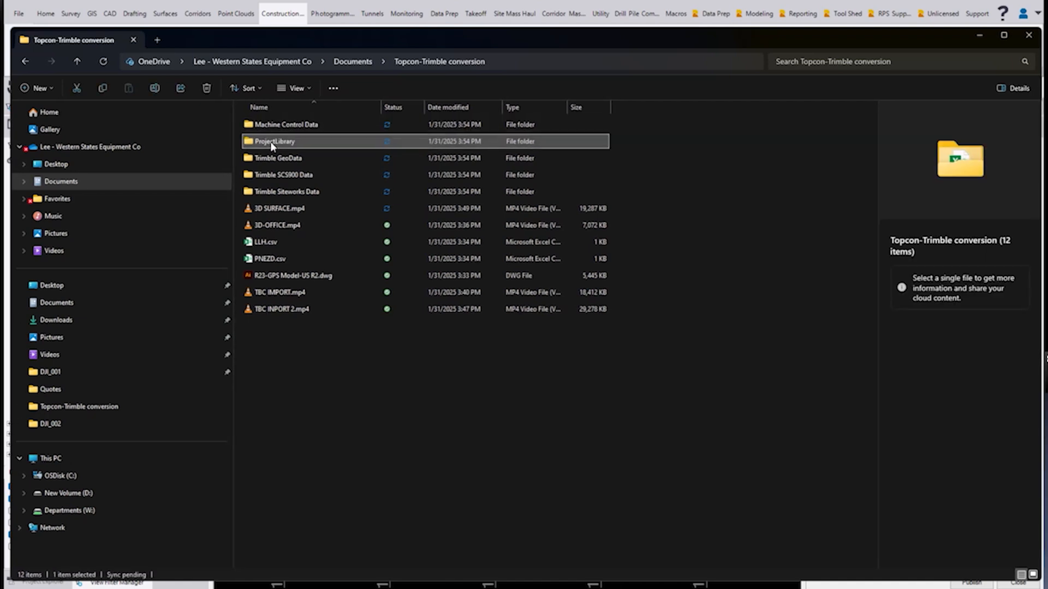
click(314, 176)
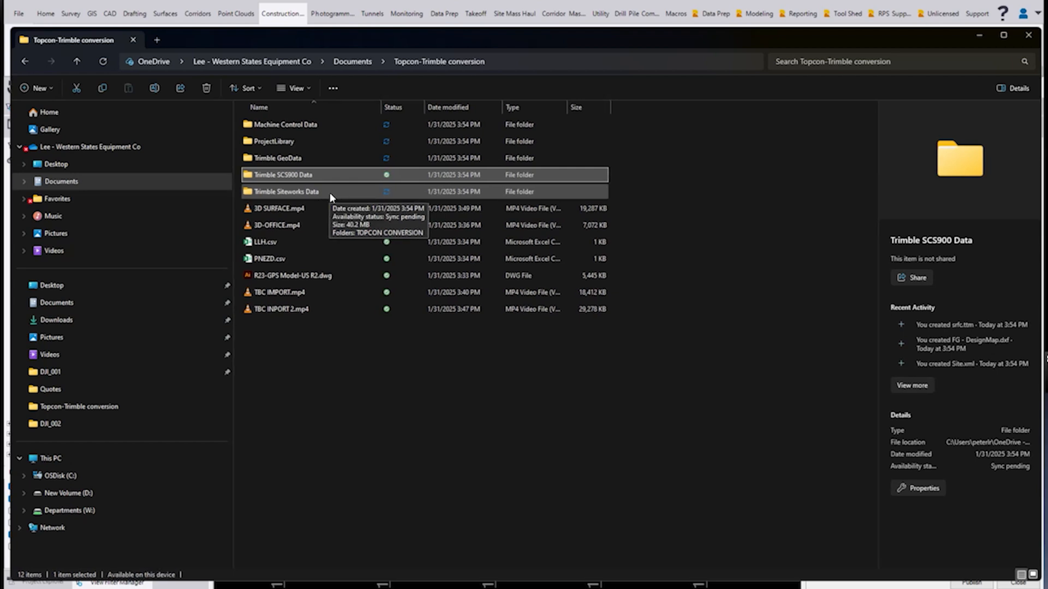
click(329, 192)
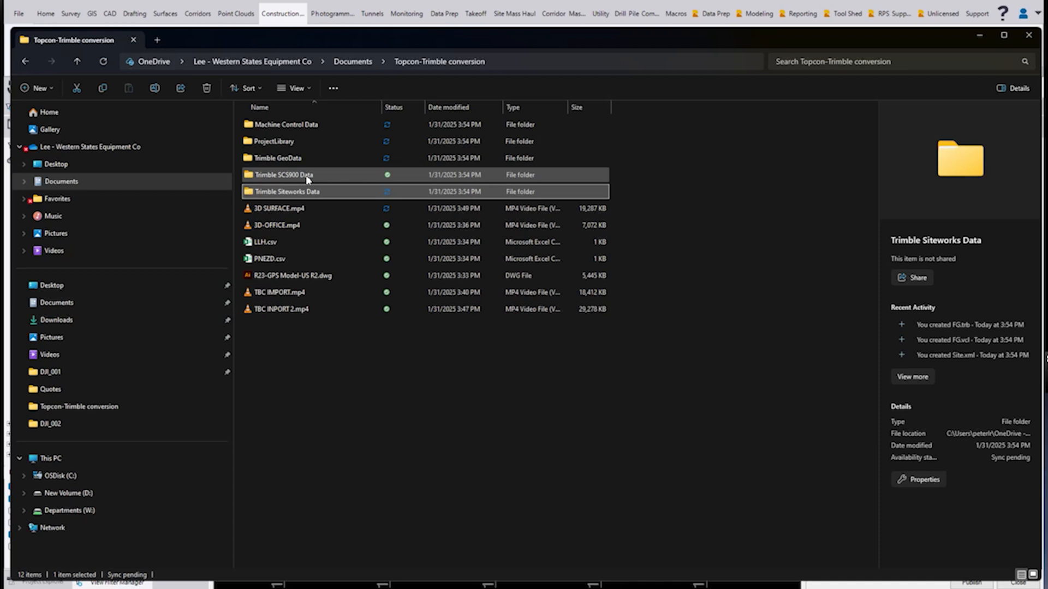
click(308, 177)
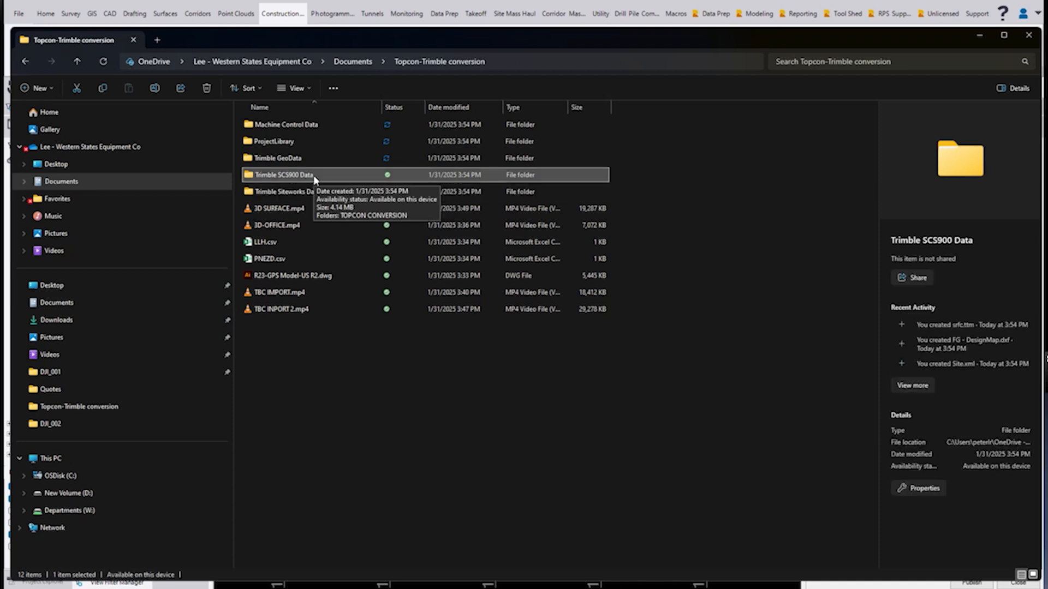